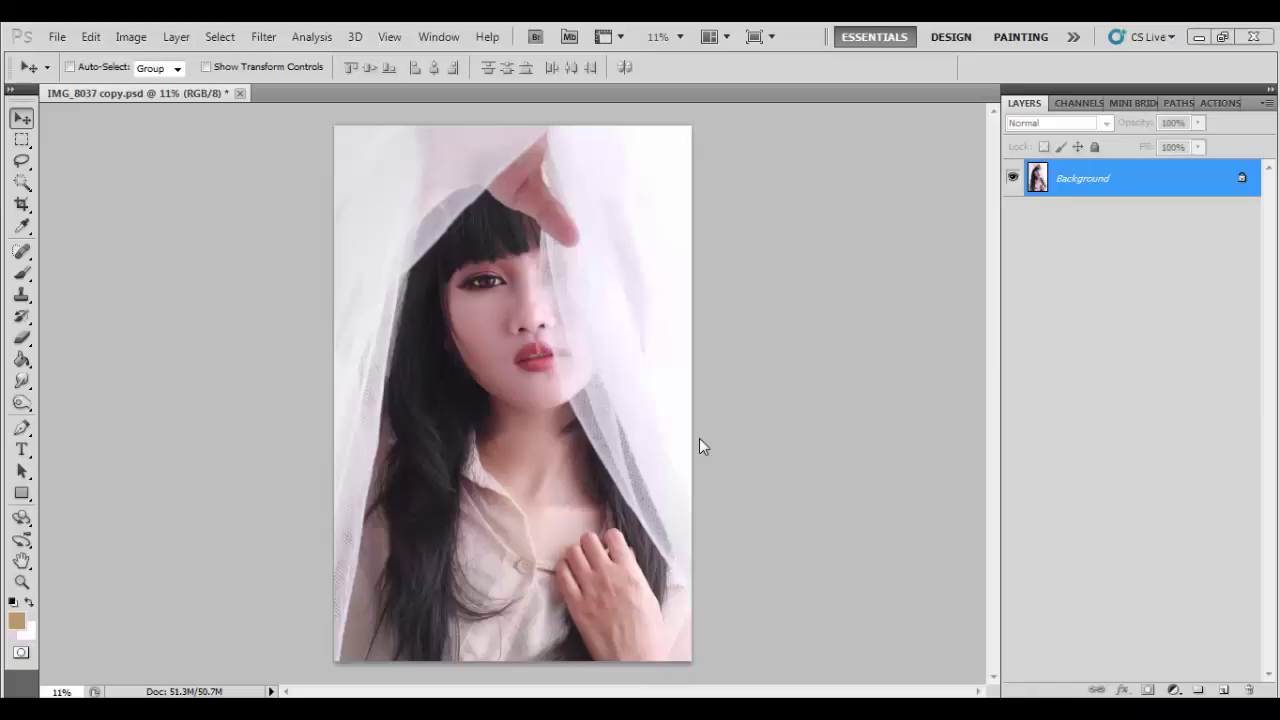
Add a Curves adjustment layer and switch it to the Red channel.
{"action": "left_click", "coordinate": [1175, 690]}
{"action": "left_click", "coordinate": [1132, 412]}
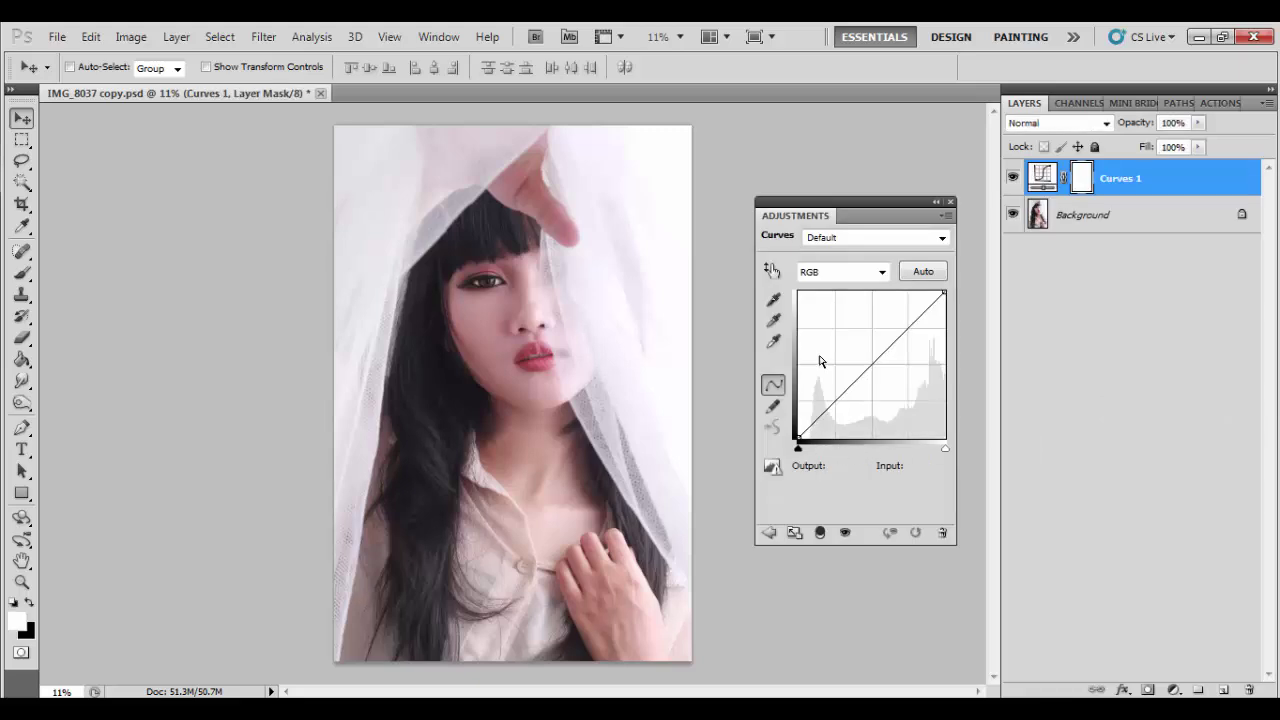
{"action": "left_click", "coordinate": [829, 272]}
{"action": "left_click", "coordinate": [830, 291]}
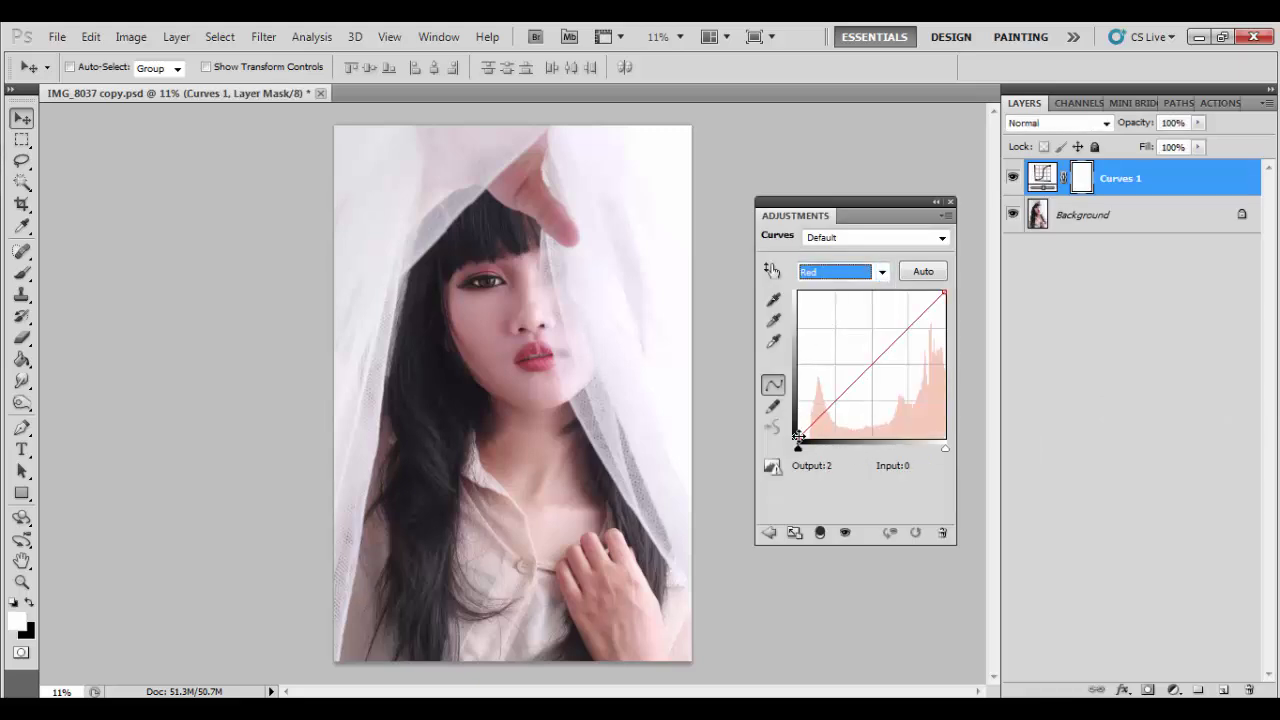
Lift the Red curve with points around 51→76 and 184→206.
{"action": "left_click", "coordinate": [798, 436]}
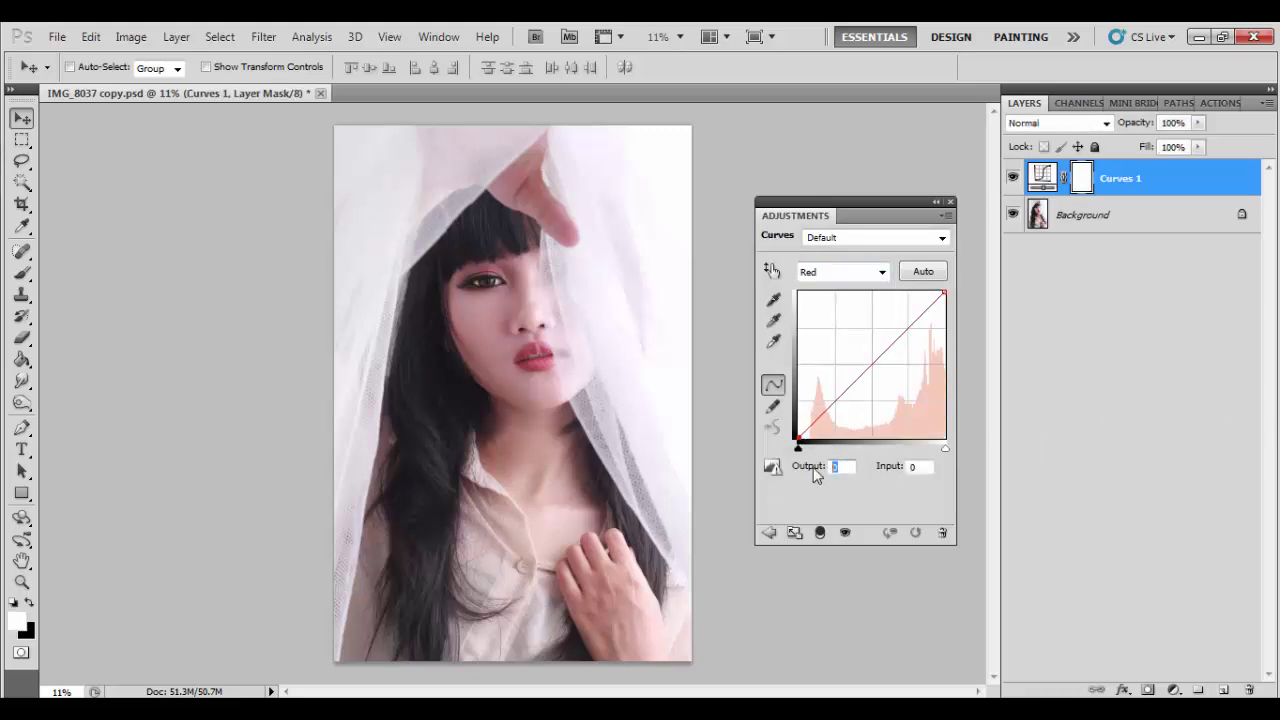
{"action": "left_click_drag", "start_coordinate": [815, 474], "coordinate": [822, 472]}
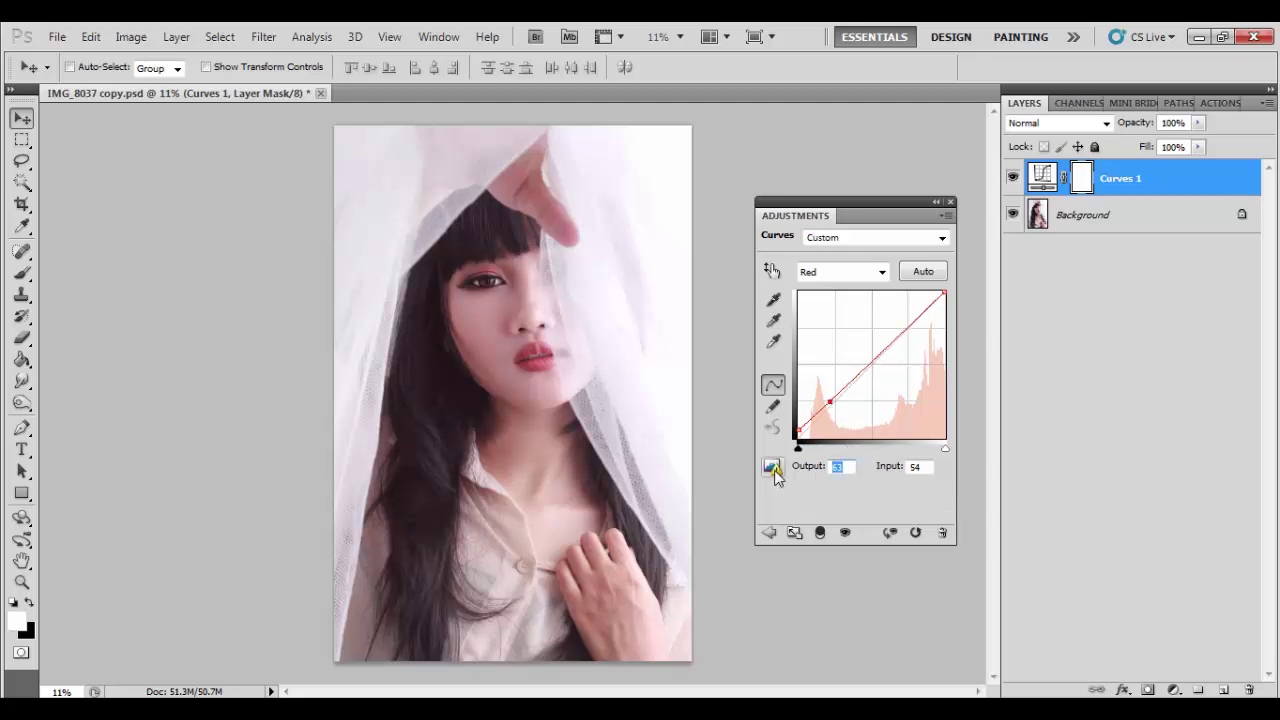
{"action": "type", "text": "76"}
{"action": "key", "text": "Tab"}
{"action": "type", "text": "5"}
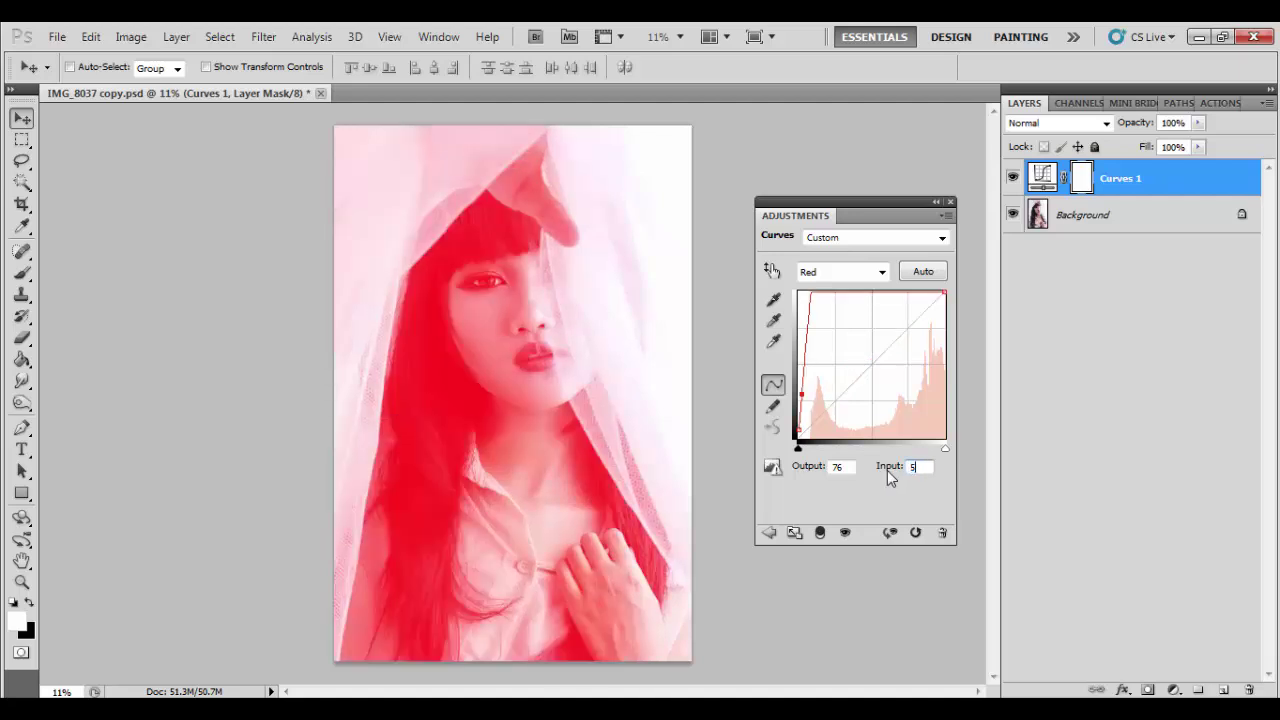
{"action": "type", "text": "150"}
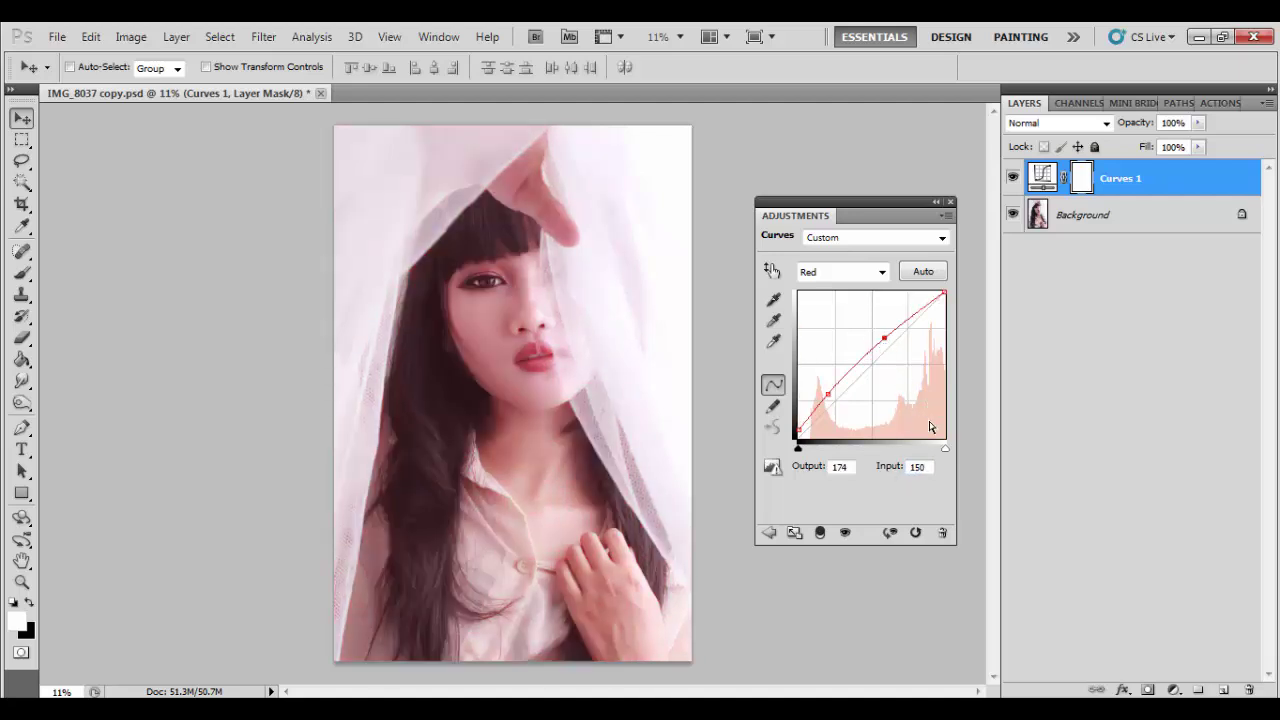
{"action": "double_click", "coordinate": [852, 468]}
{"action": "type", "text": "2"}
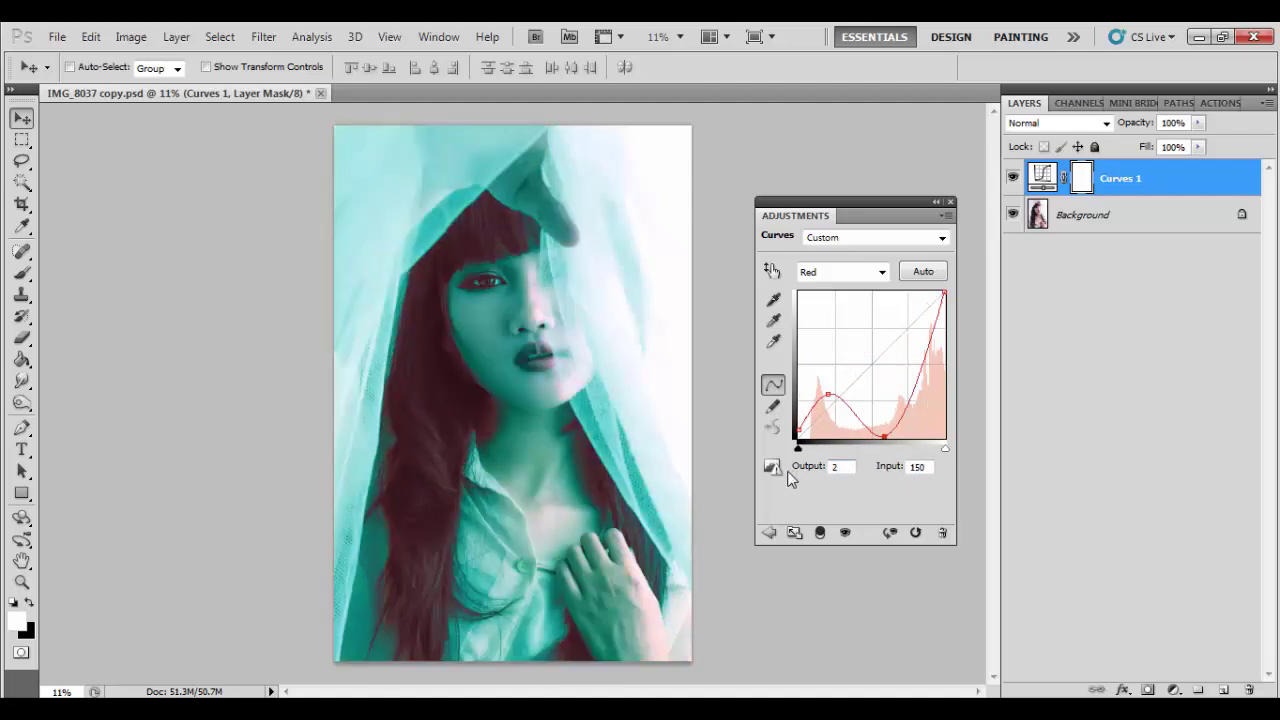
{"action": "type", "text": "06"}
{"action": "key", "text": "Tab"}
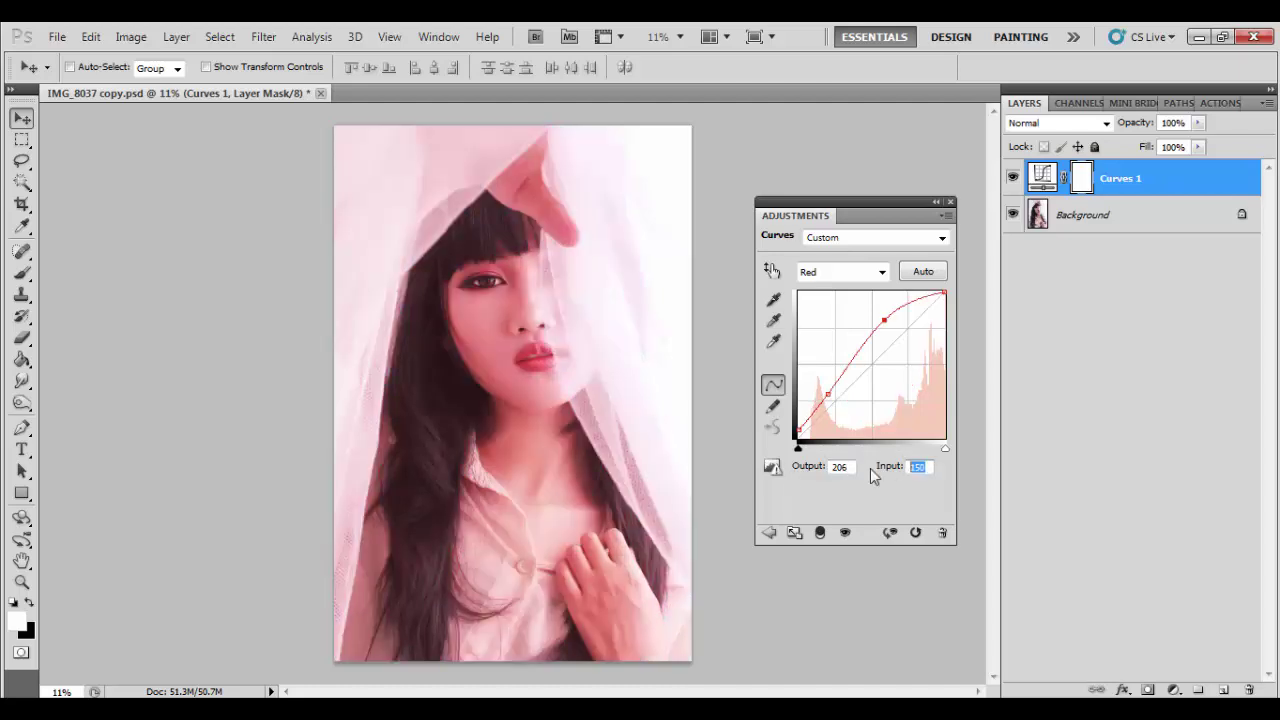
{"action": "type", "text": "184"}
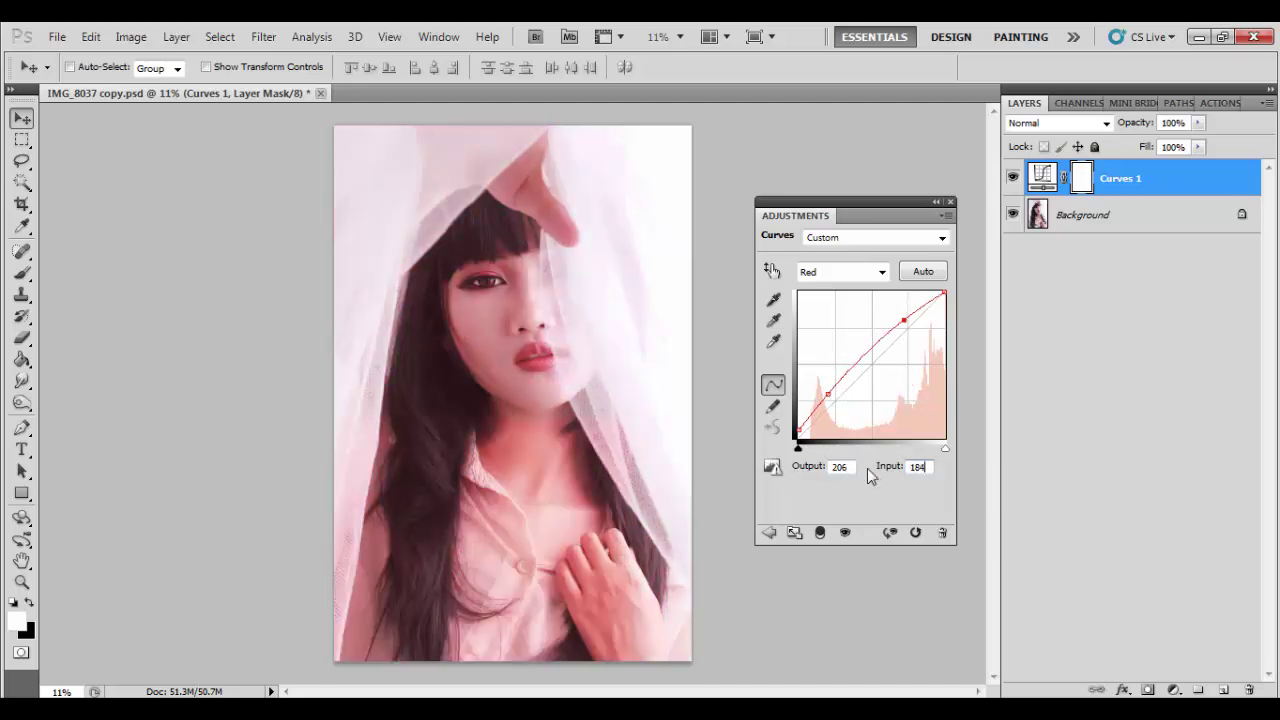
{"action": "left_click", "coordinate": [843, 274]}
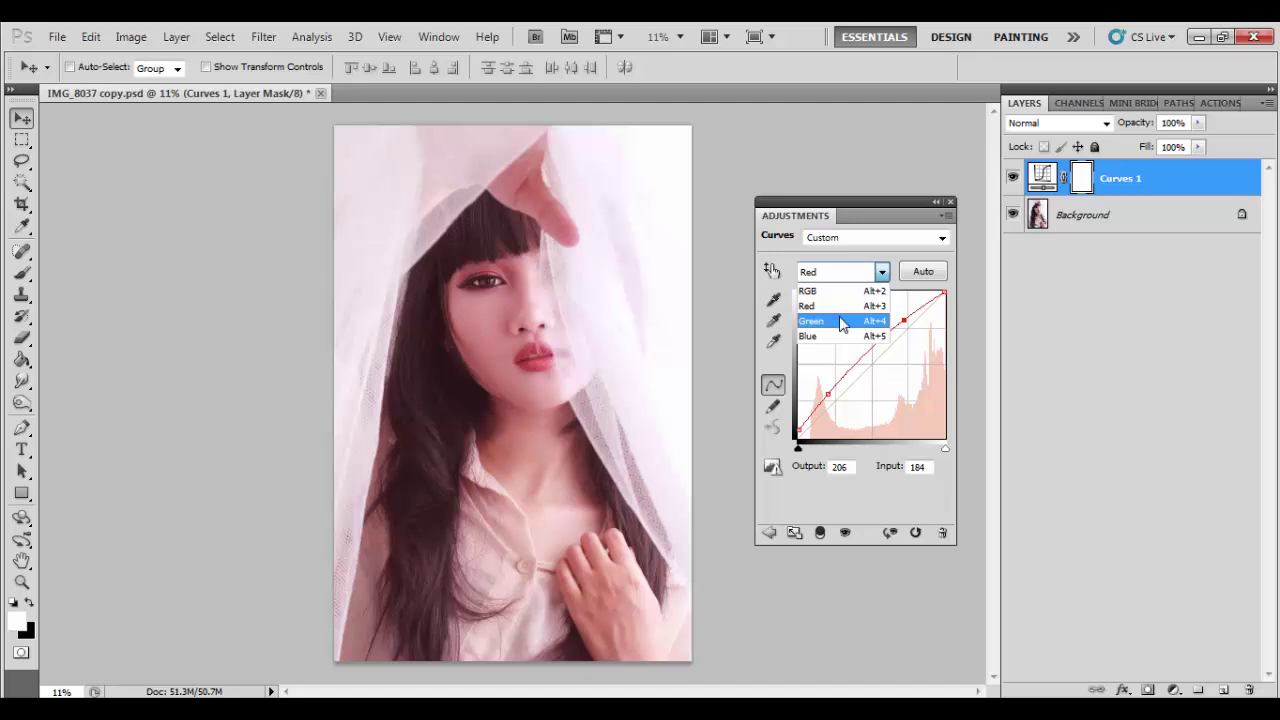
On the Green channel, add curve points near 178→196 and 58→86.
{"action": "left_click", "coordinate": [843, 324]}
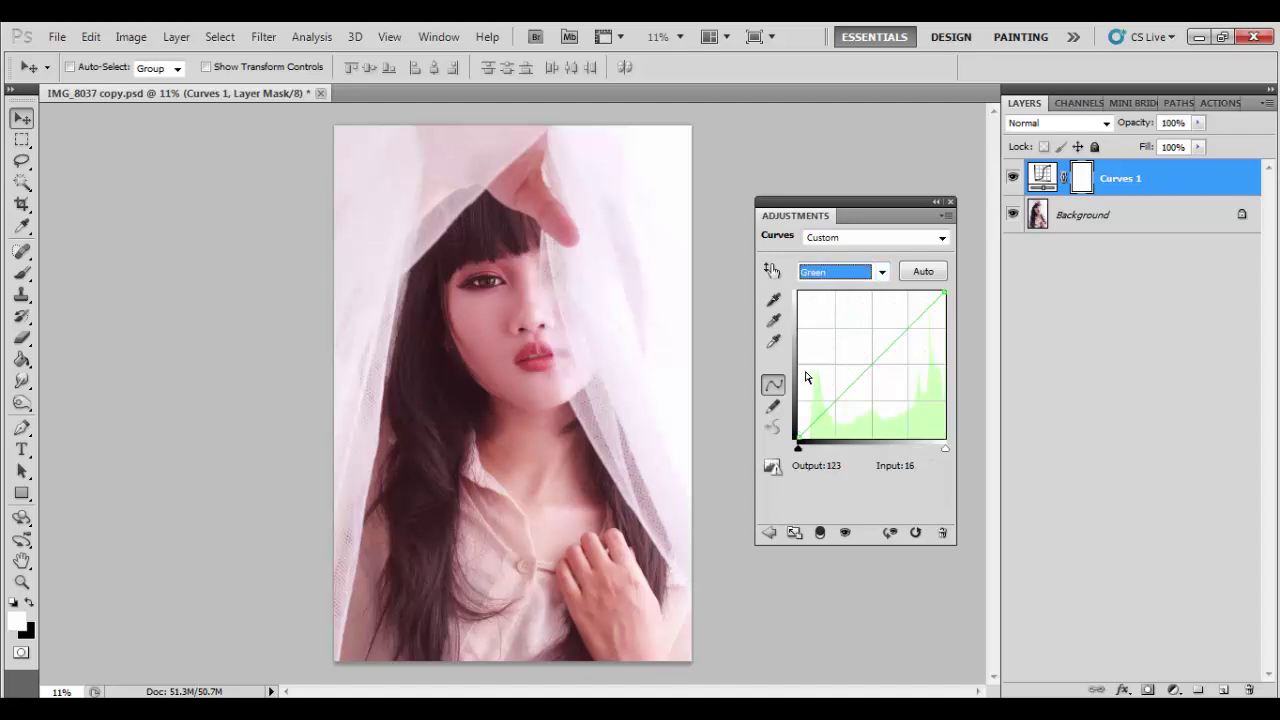
{"action": "left_click", "coordinate": [902, 335]}
{"action": "left_click_drag", "start_coordinate": [846, 466], "coordinate": [814, 471]}
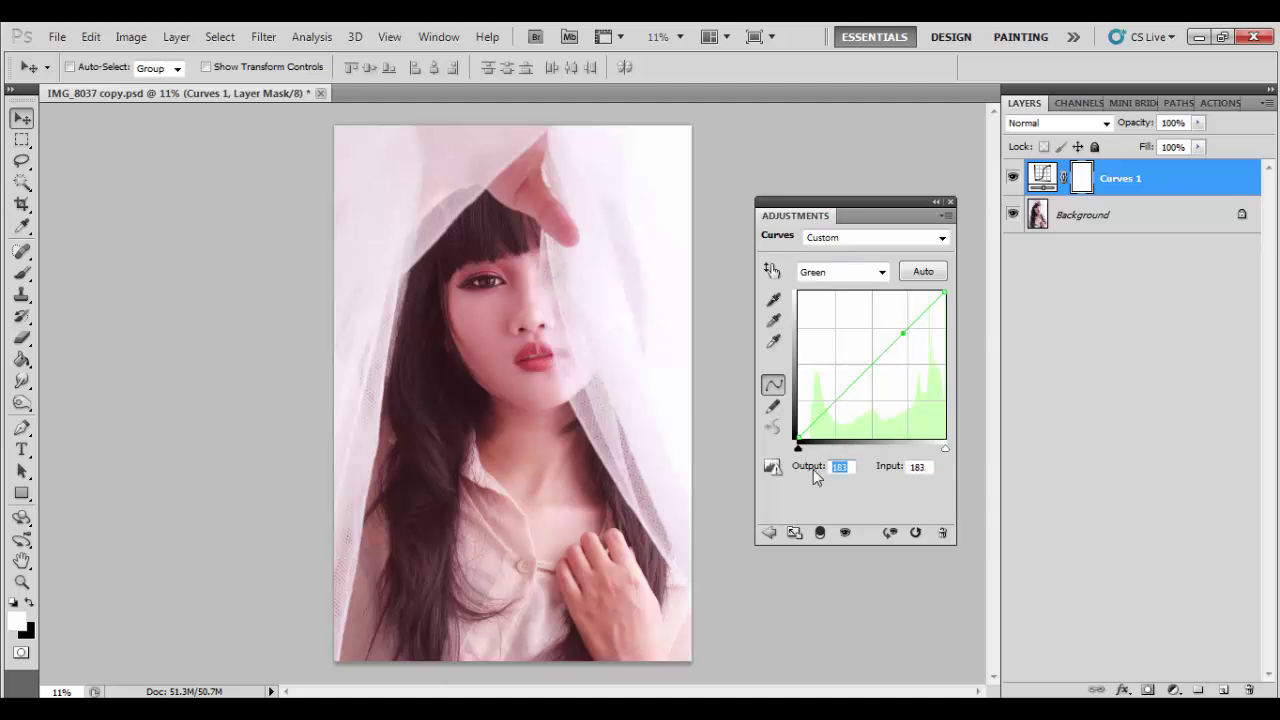
{"action": "type", "text": "196"}
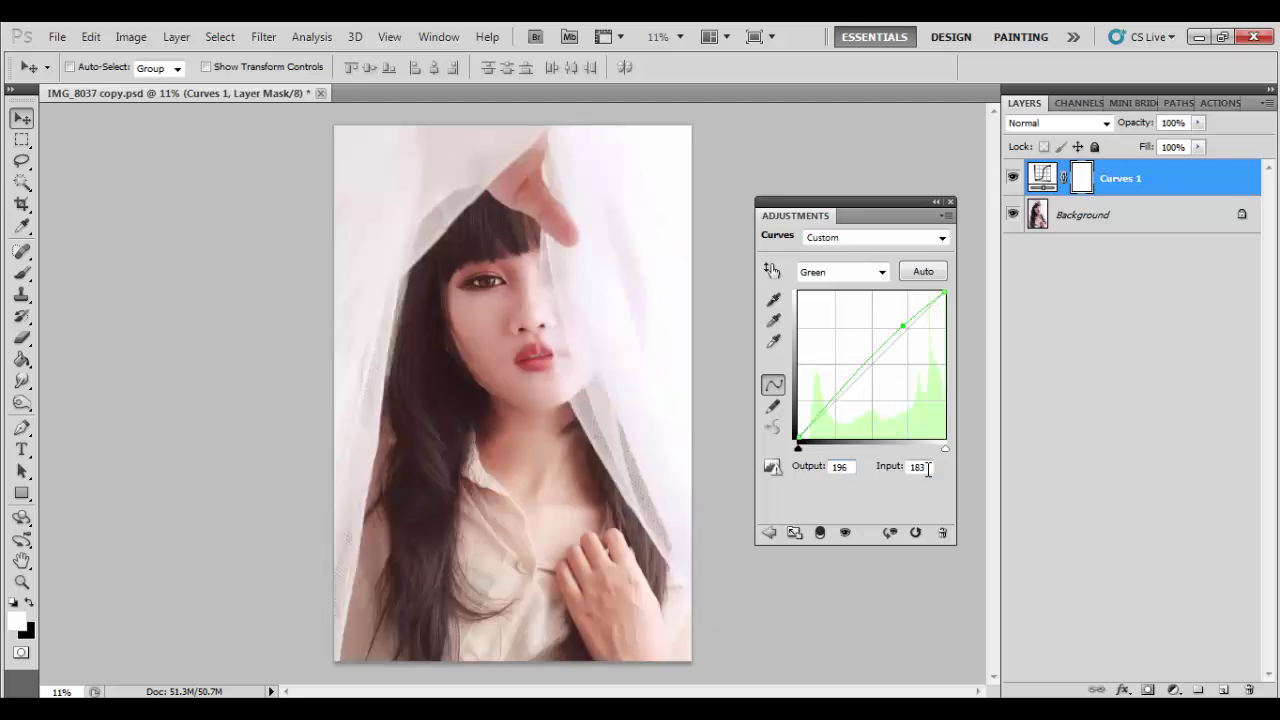
{"action": "key", "text": "Tab"}
{"action": "type", "text": "7"}
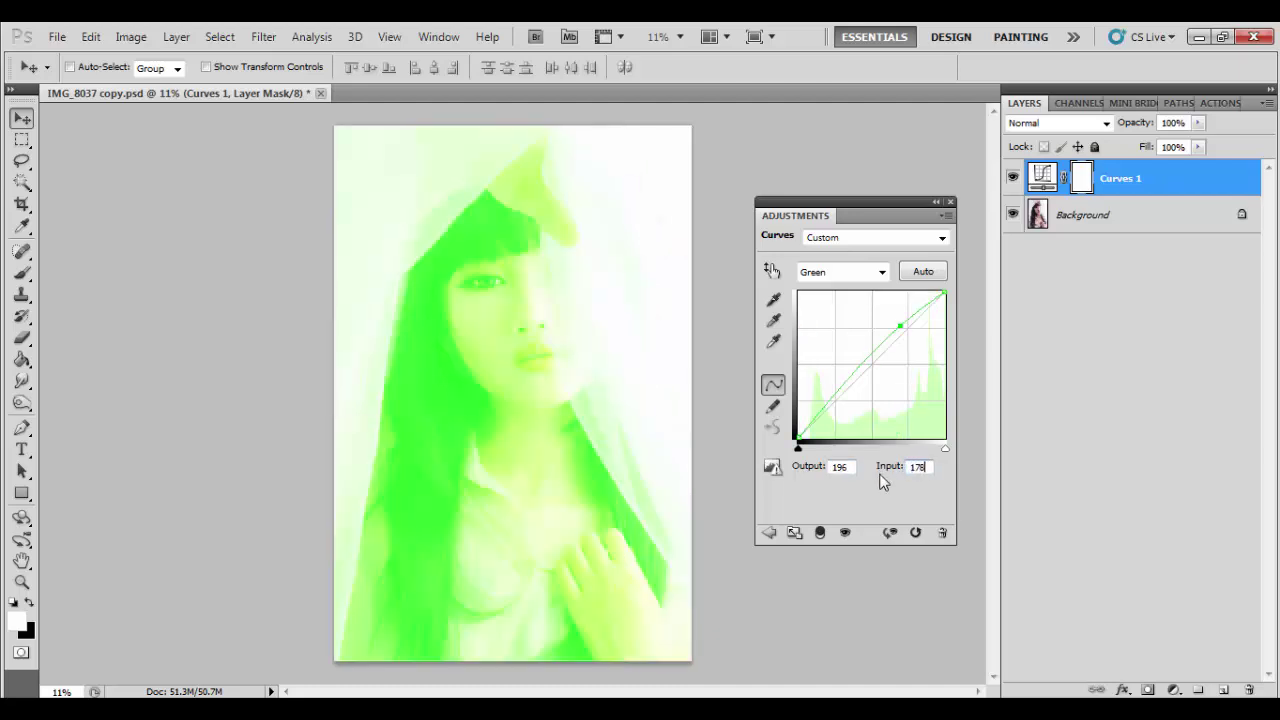
{"action": "type", "text": "8"}
{"action": "left_click", "coordinate": [838, 388]}
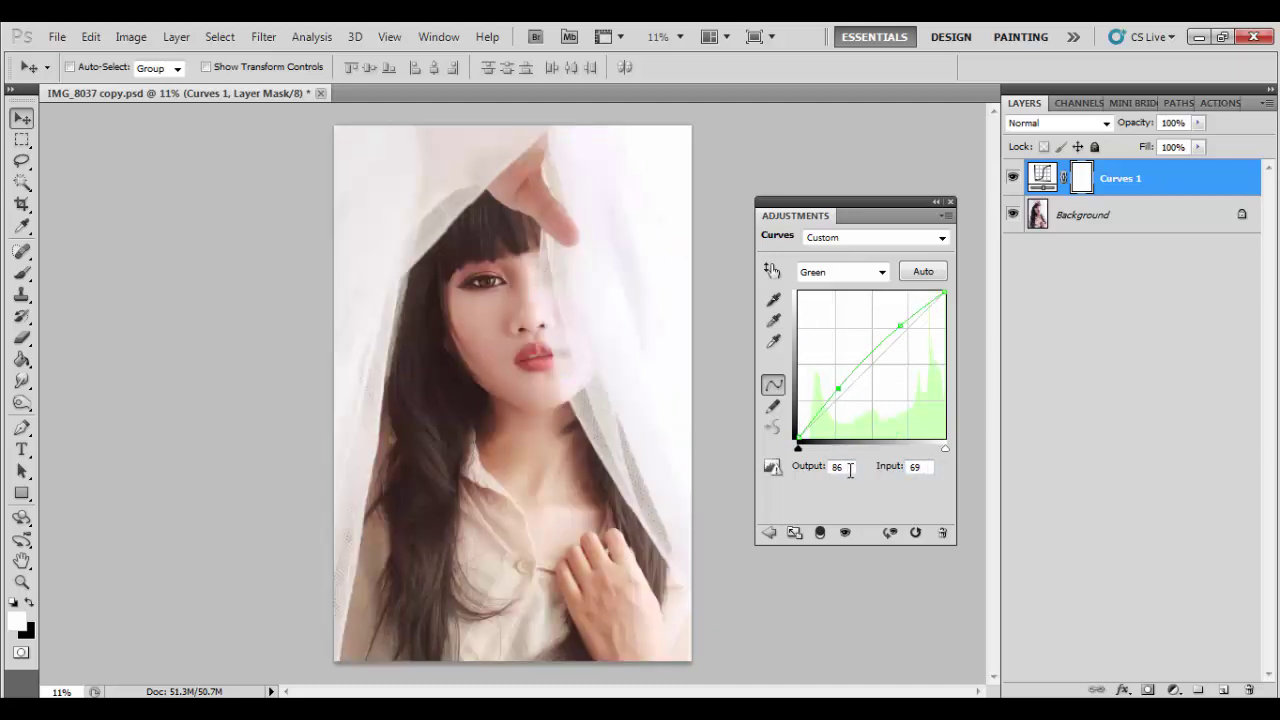
{"action": "left_click", "coordinate": [915, 466]}
{"action": "type", "text": "58"}
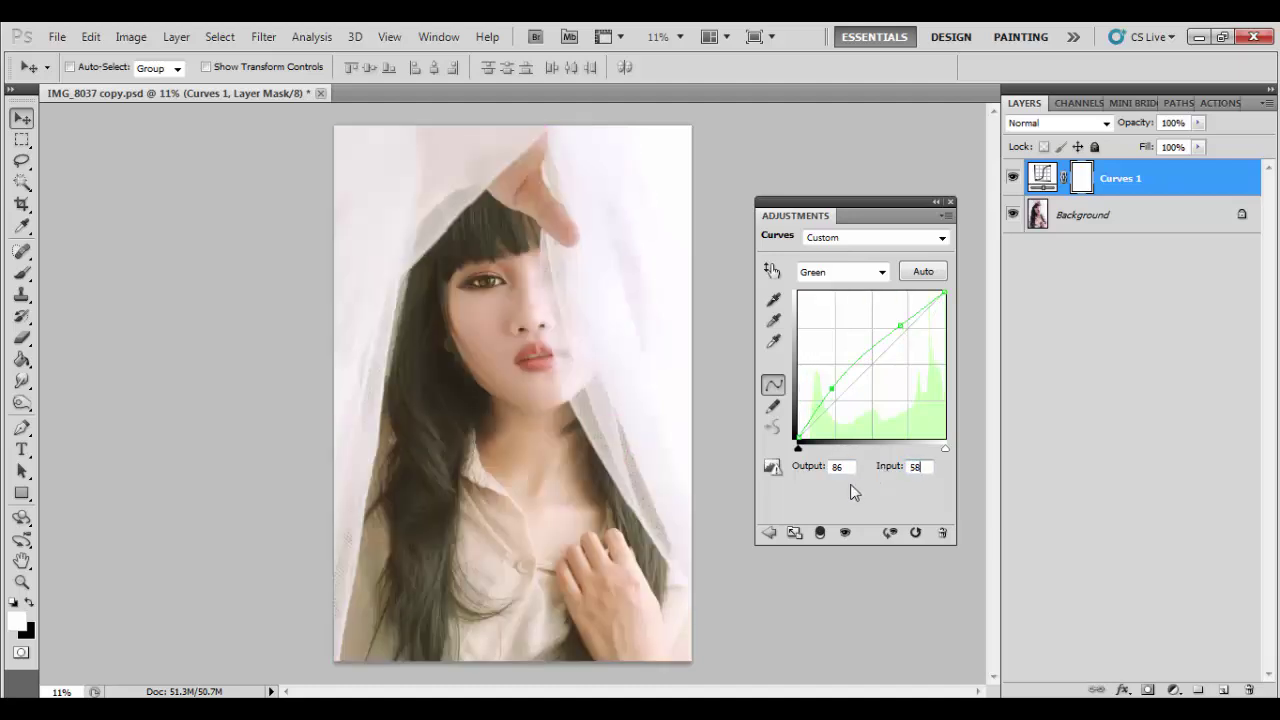
{"action": "left_click", "coordinate": [836, 331]}
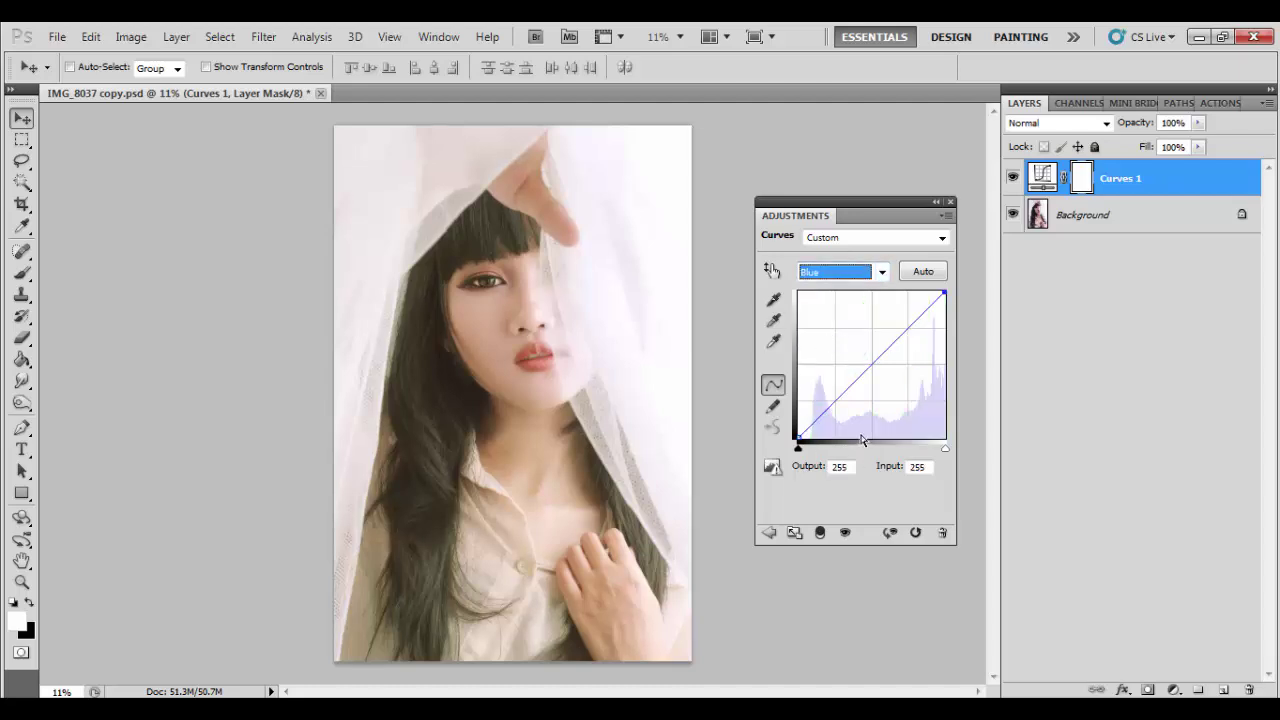
Raise the Blue channel shadows with a curve point at 61→69.
{"action": "left_click", "coordinate": [840, 395]}
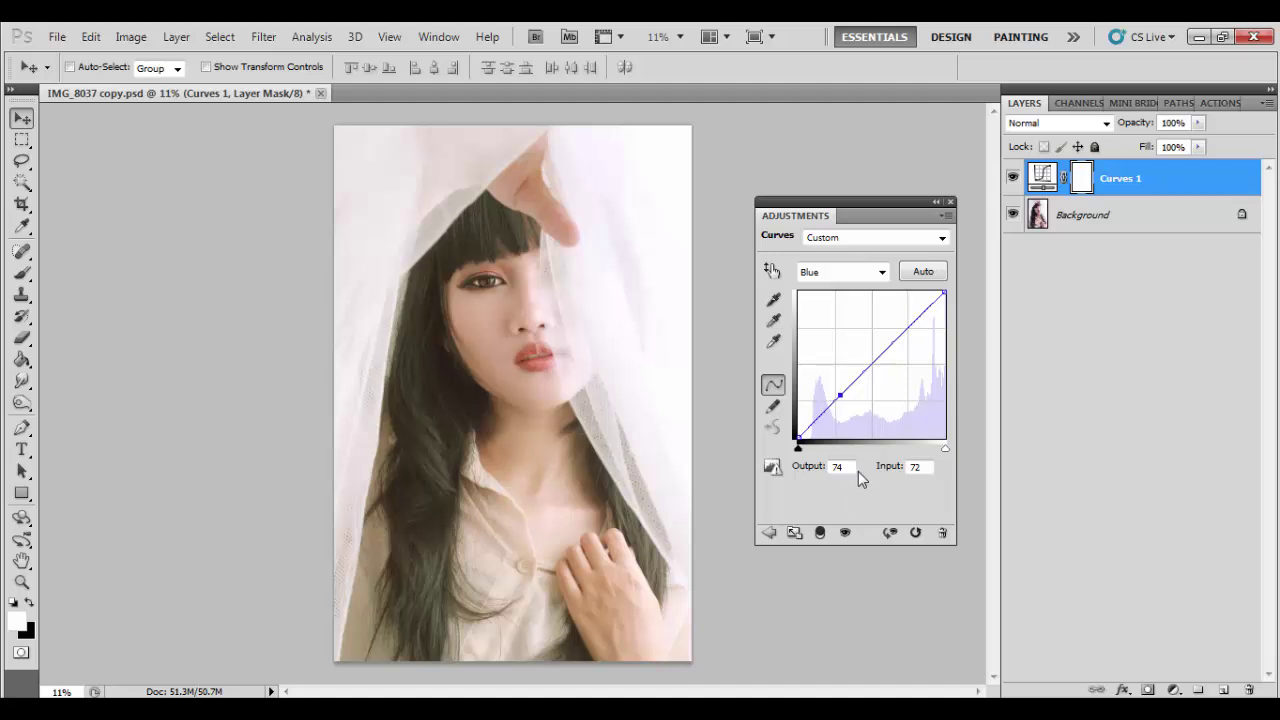
{"action": "left_click", "coordinate": [843, 467]}
{"action": "type", "text": "69"}
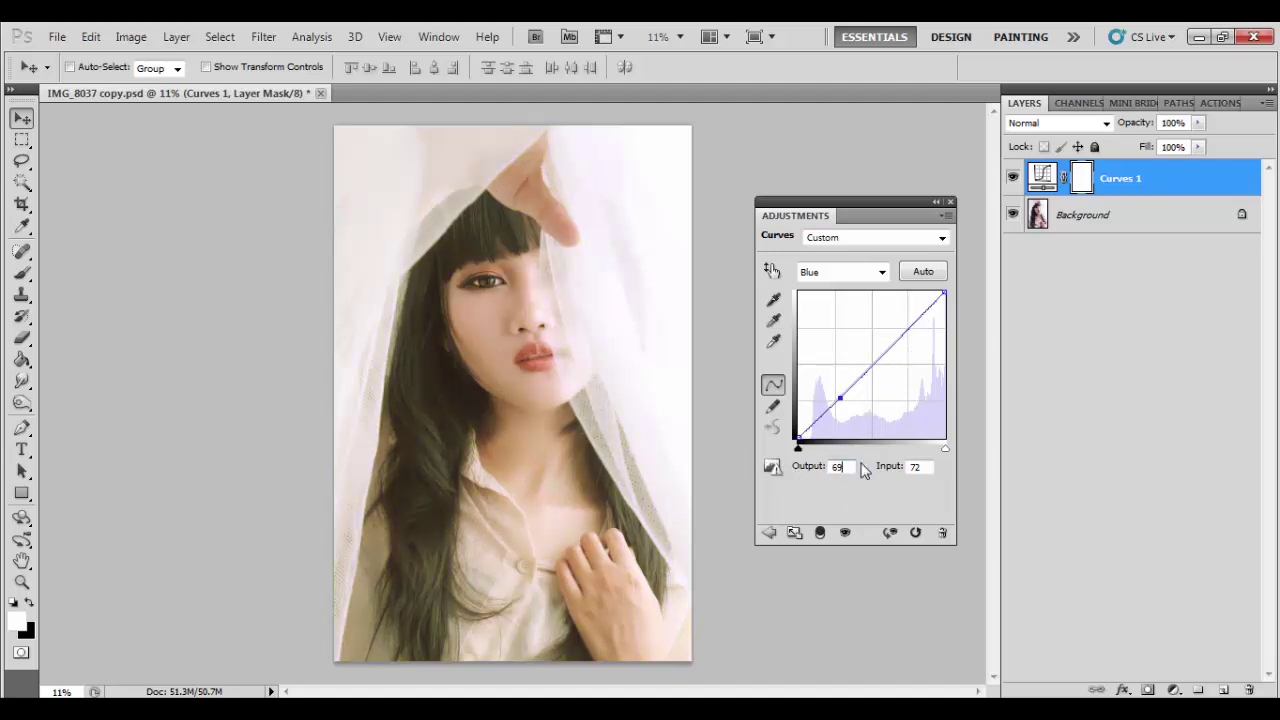
{"action": "key", "text": "Tab"}
{"action": "type", "text": "61"}
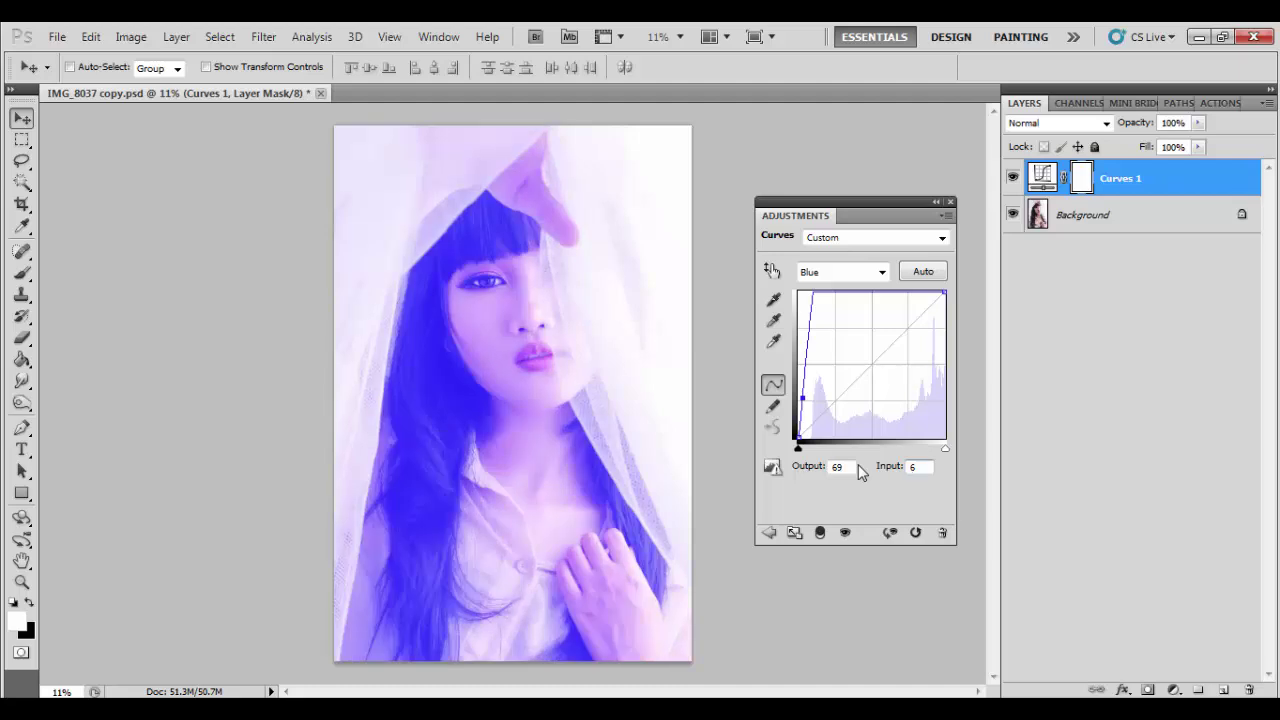
Lower the Blue highlights with a point at 181→169 and close the Curves settings.
{"action": "left_click", "coordinate": [898, 334]}
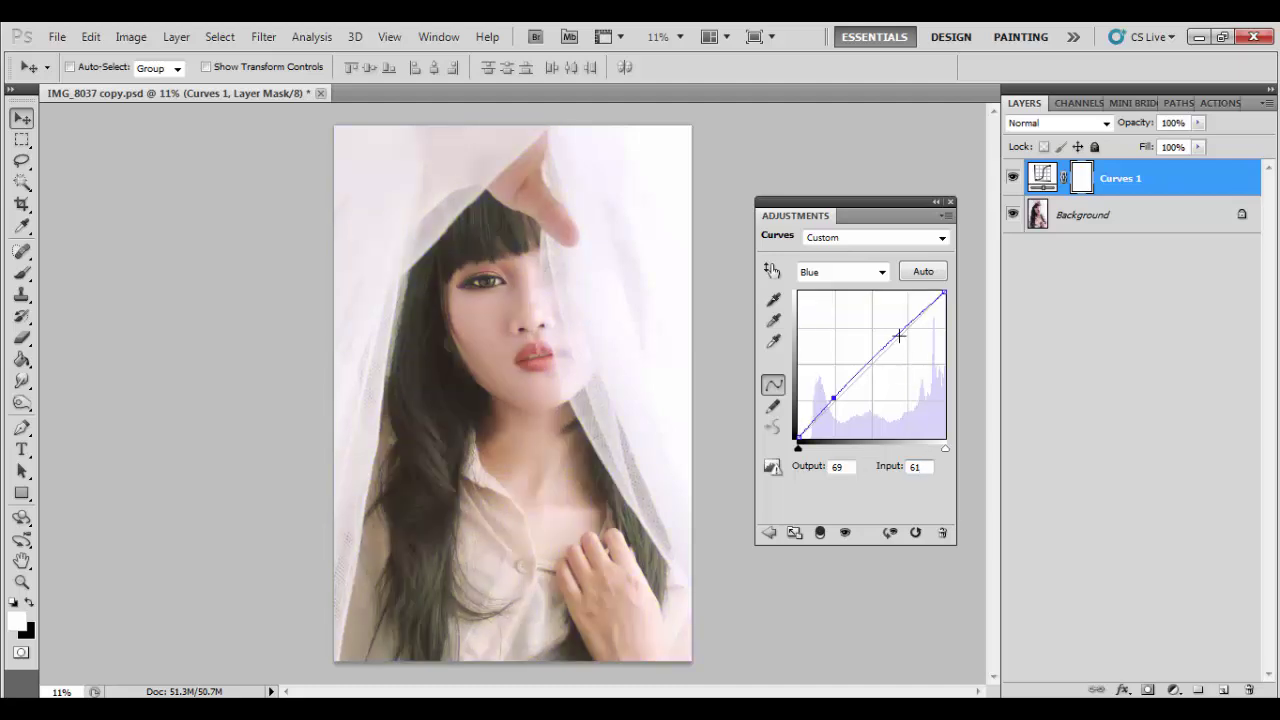
{"action": "left_click", "coordinate": [845, 467]}
{"action": "type", "text": "1"}
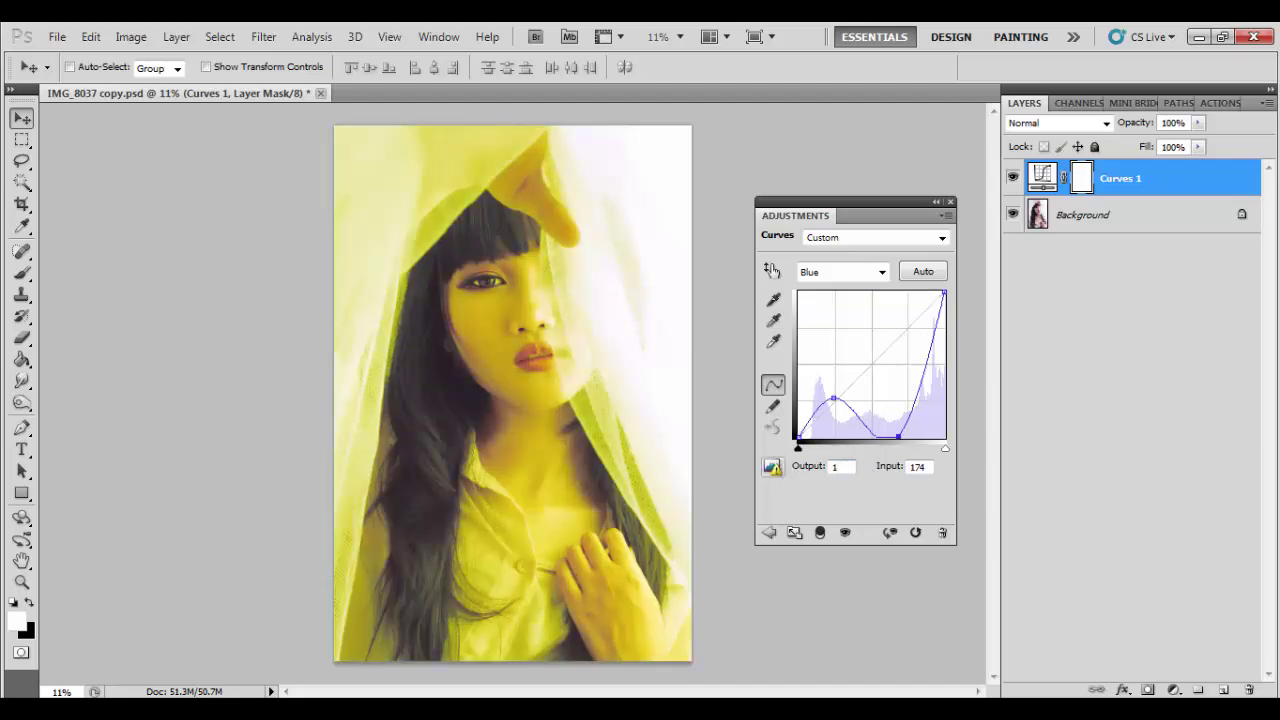
{"action": "type", "text": "69"}
{"action": "key", "text": "Tab"}
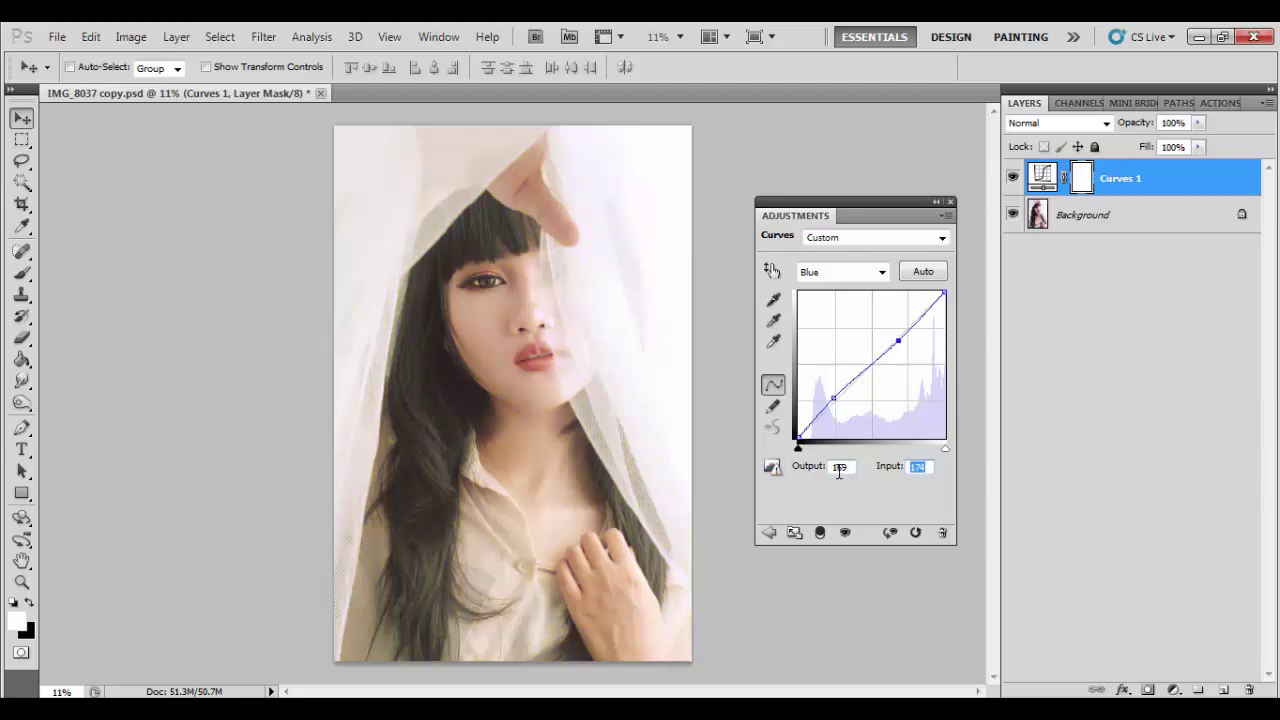
{"action": "type", "text": "181"}
{"action": "left_click", "coordinate": [950, 201]}
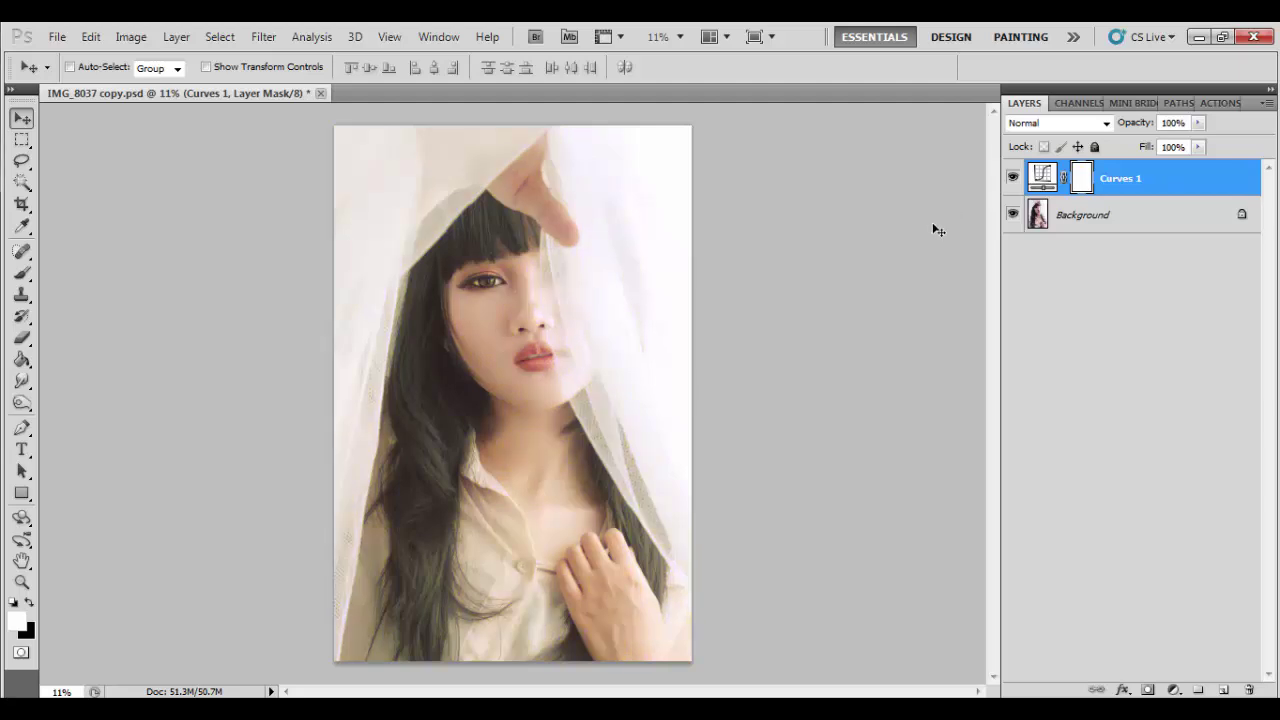
Add a Curves 2 layer with the RGB black point output raised to 43.
{"action": "left_click", "coordinate": [1174, 690]}
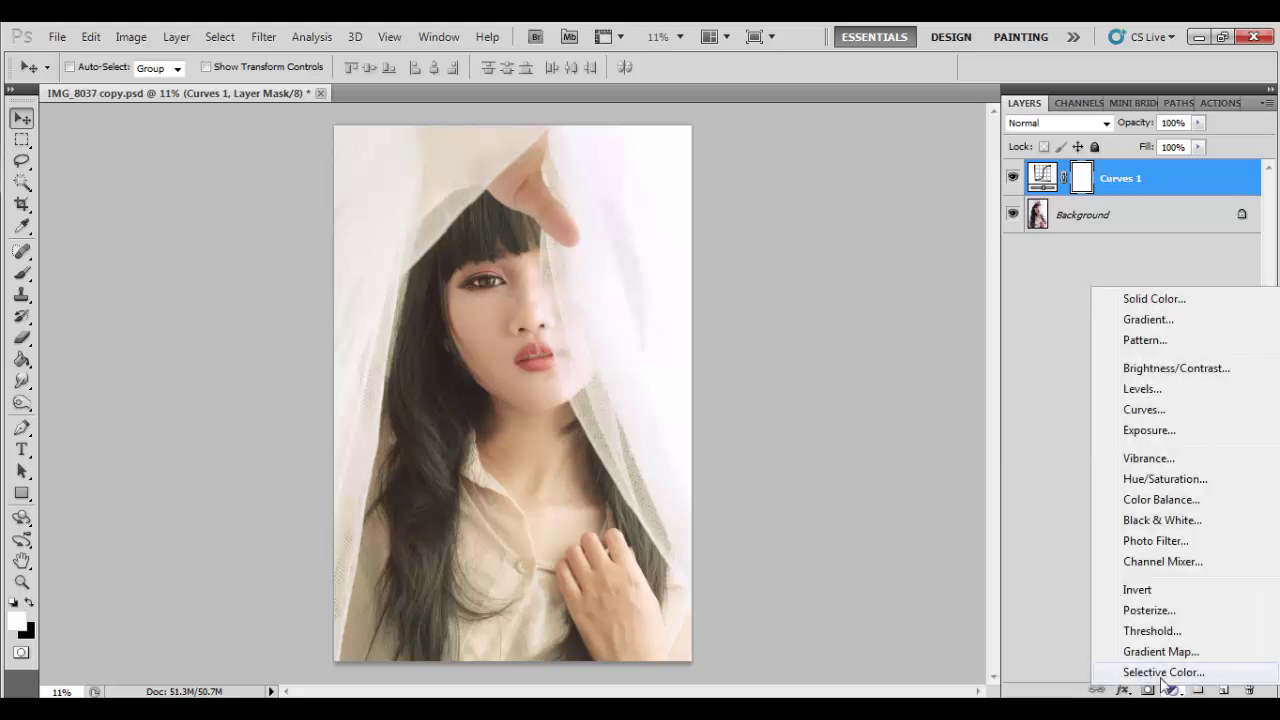
{"action": "left_click", "coordinate": [1150, 412]}
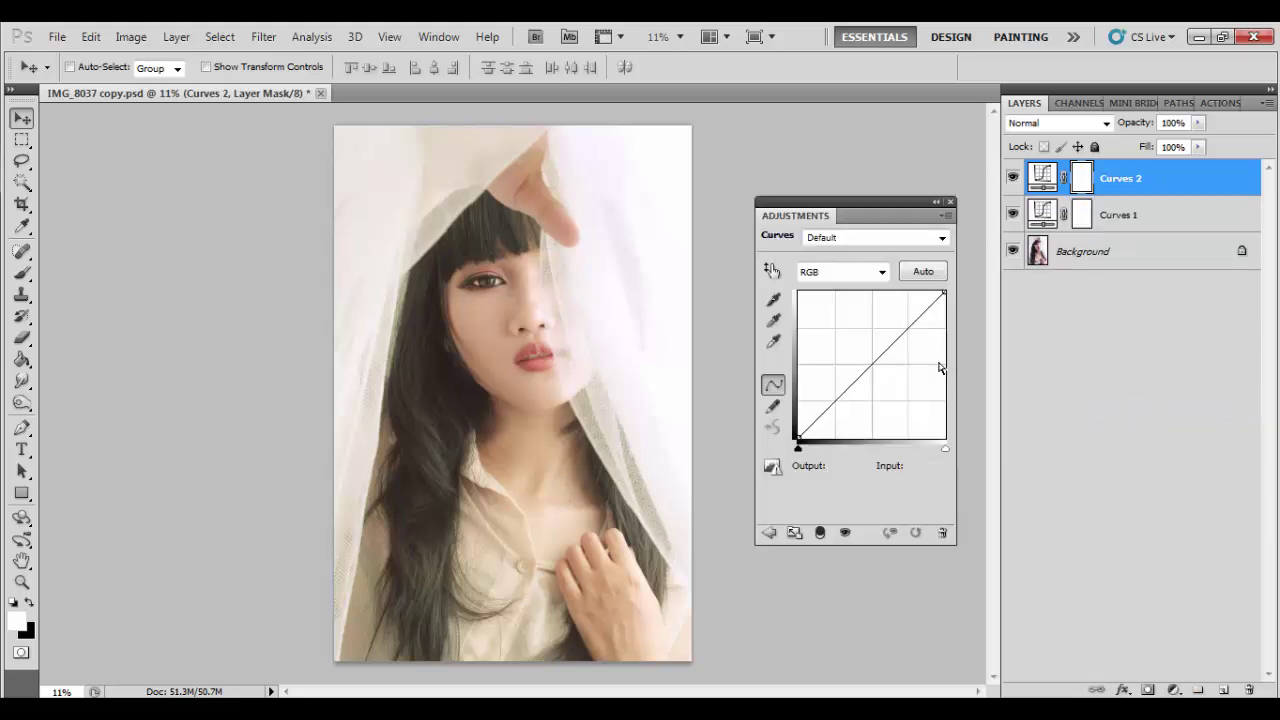
{"action": "left_click", "coordinate": [798, 436]}
{"action": "type", "text": "43"}
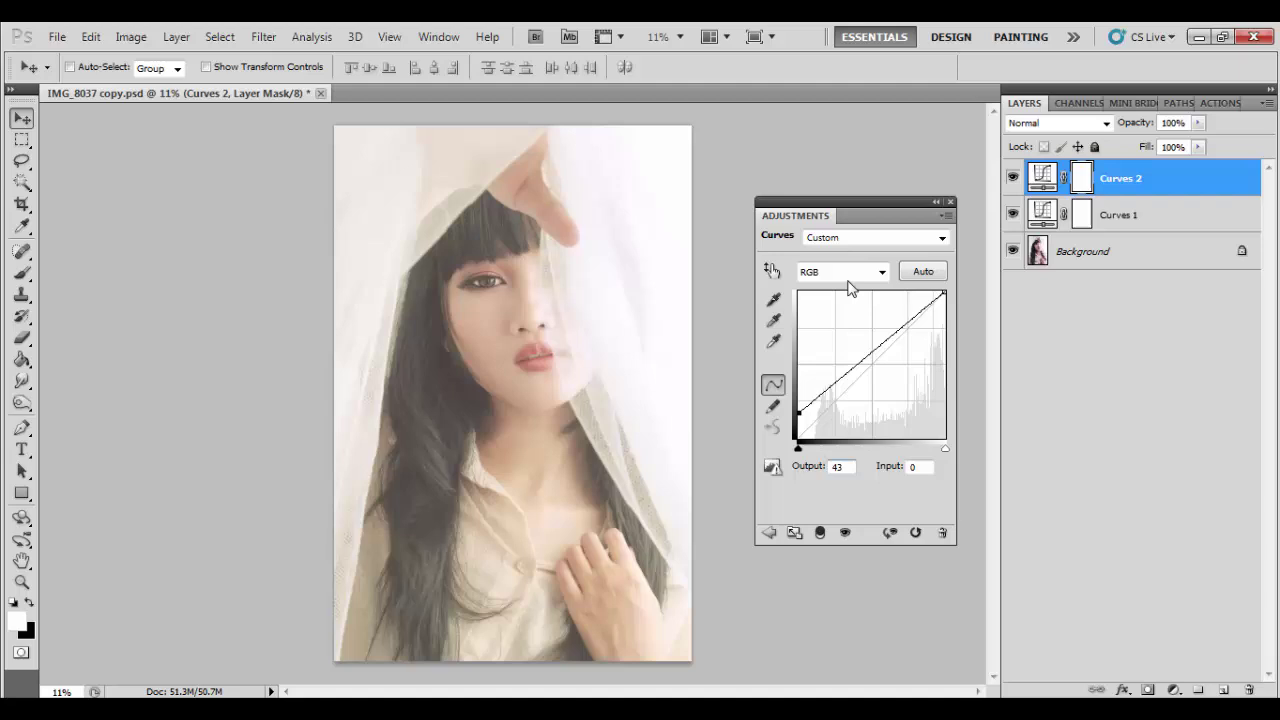
{"action": "left_click", "coordinate": [848, 272]}
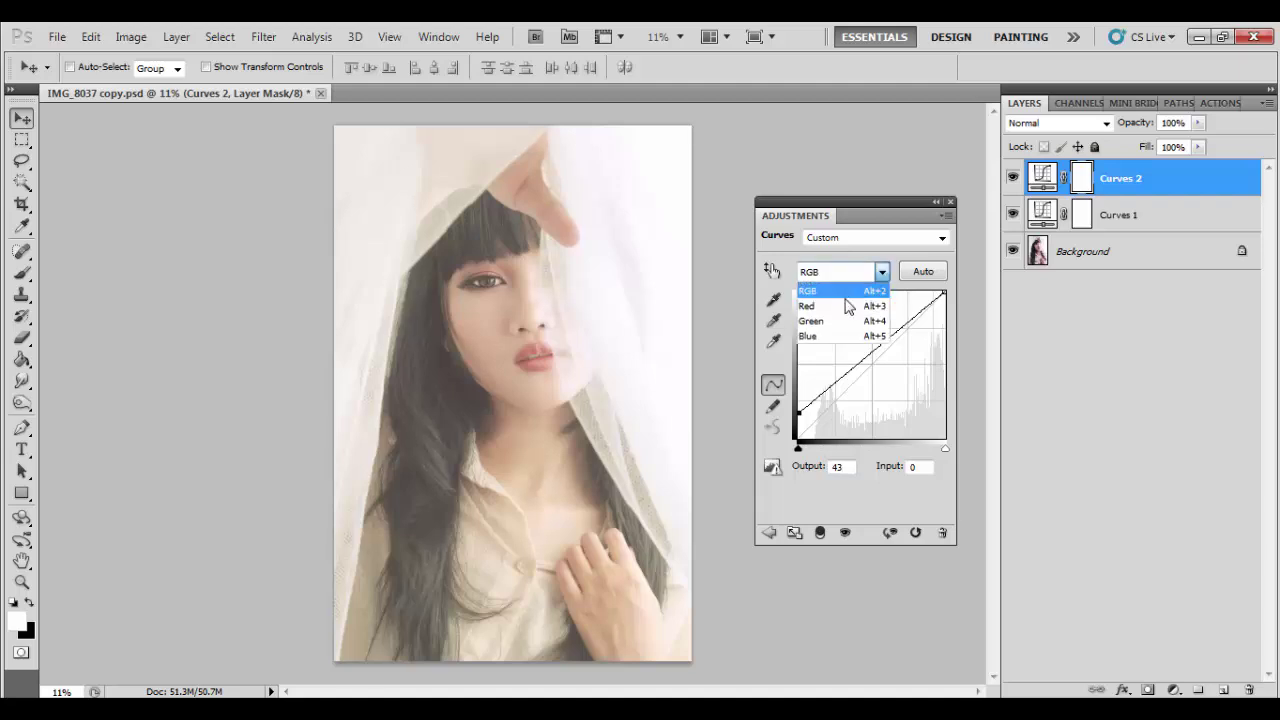
{"action": "left_click", "coordinate": [848, 303]}
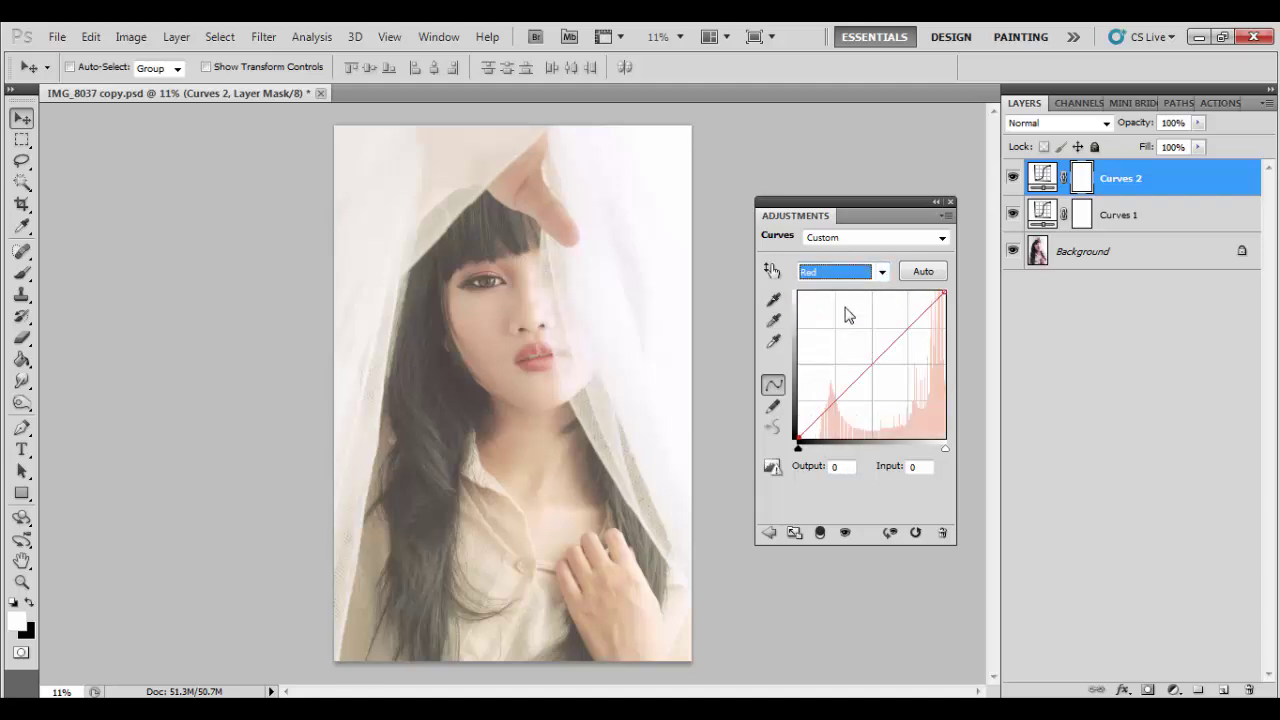
Add a Red channel midpoint of about 64→86 on Curves 2.
{"action": "left_click", "coordinate": [798, 438]}
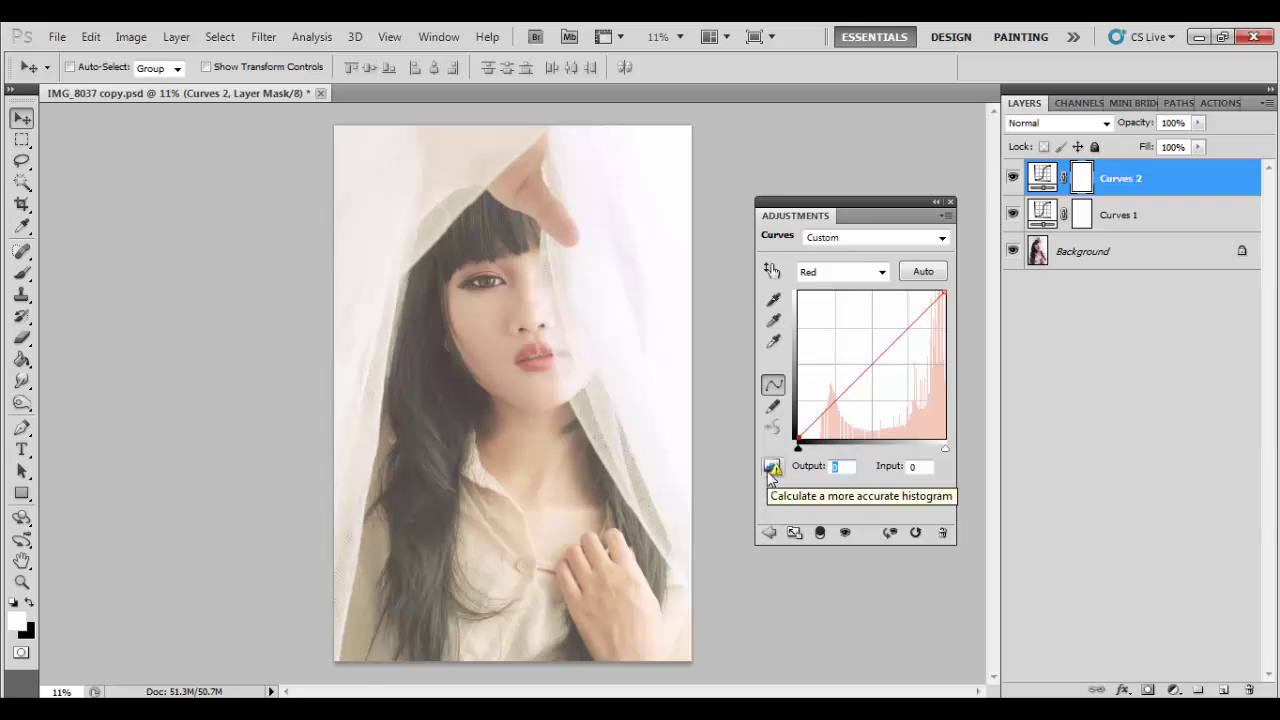
{"action": "type", "text": "86"}
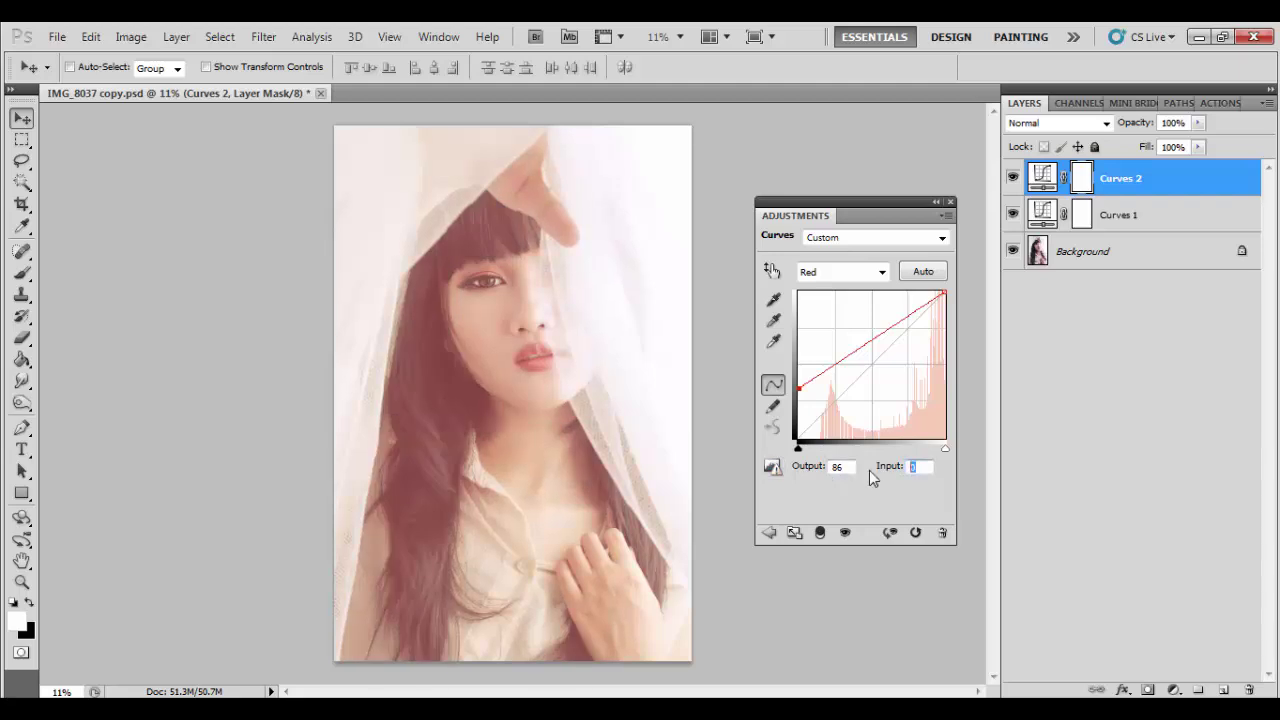
{"action": "type", "text": "64"}
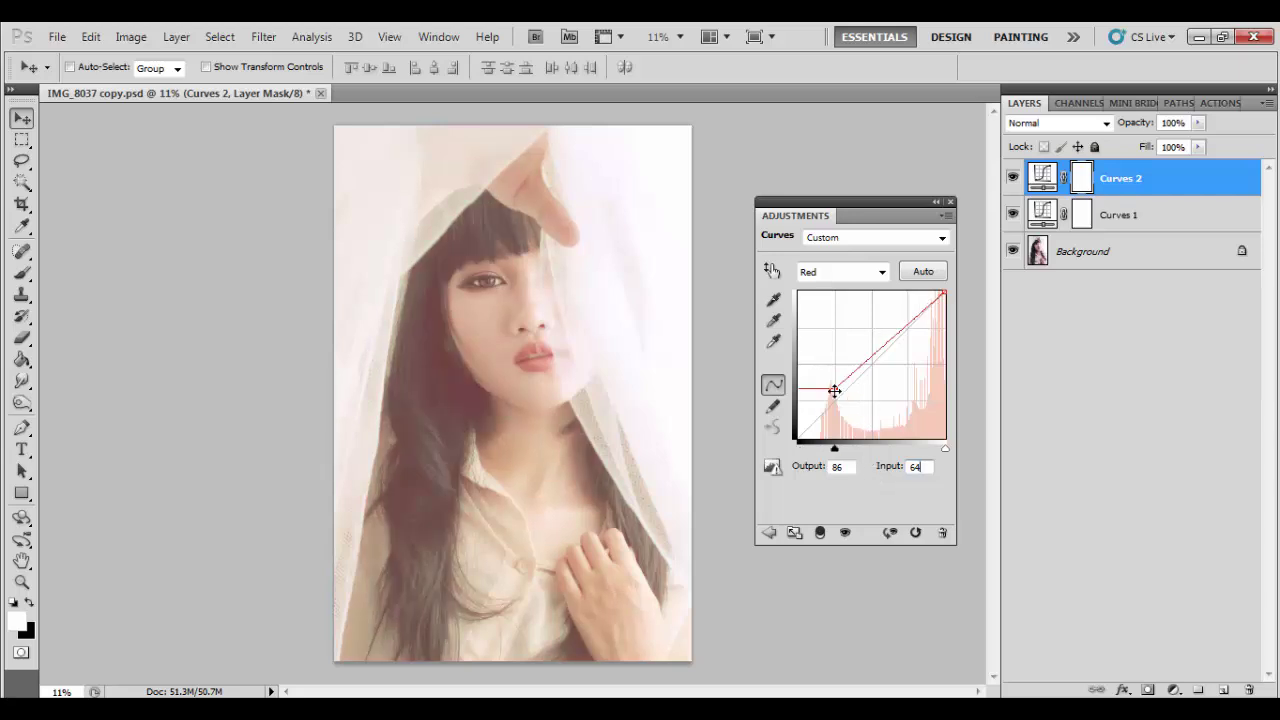
{"action": "mouse_move", "coordinate": [798, 390]}
{"action": "left_mouse_down"}
{"action": "mouse_move", "coordinate": [812, 375]}
{"action": "mouse_move", "coordinate": [845, 380]}
{"action": "left_mouse_up"}
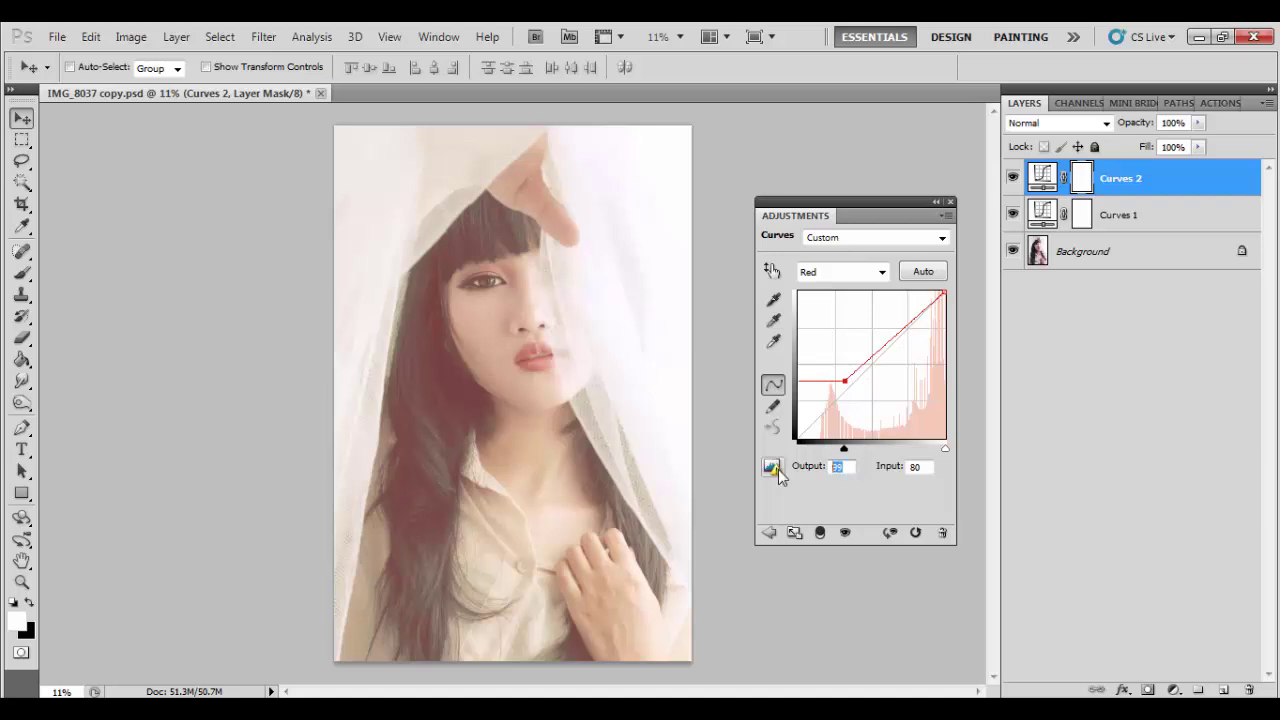
{"action": "type", "text": "0"}
{"action": "key", "text": "Tab"}
{"action": "type", "text": "0"}
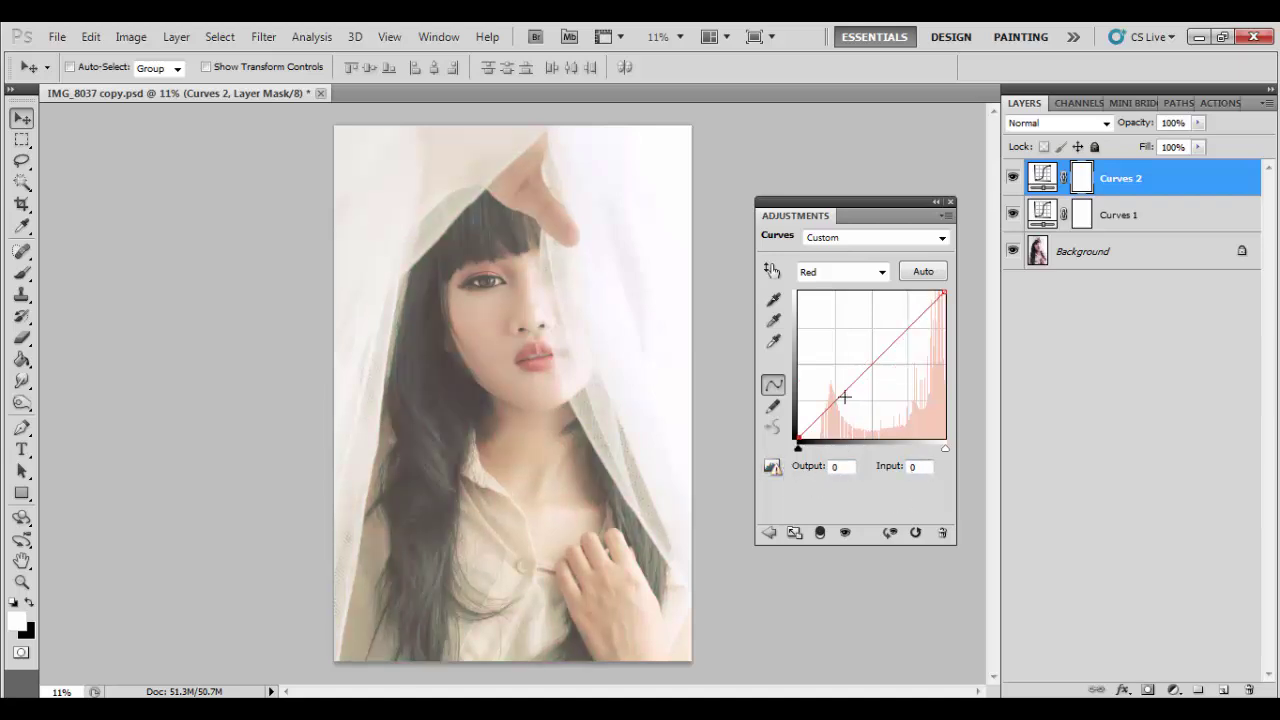
{"action": "left_click", "coordinate": [845, 397]}
{"action": "type", "text": "86"}
{"action": "key", "text": "Tab"}
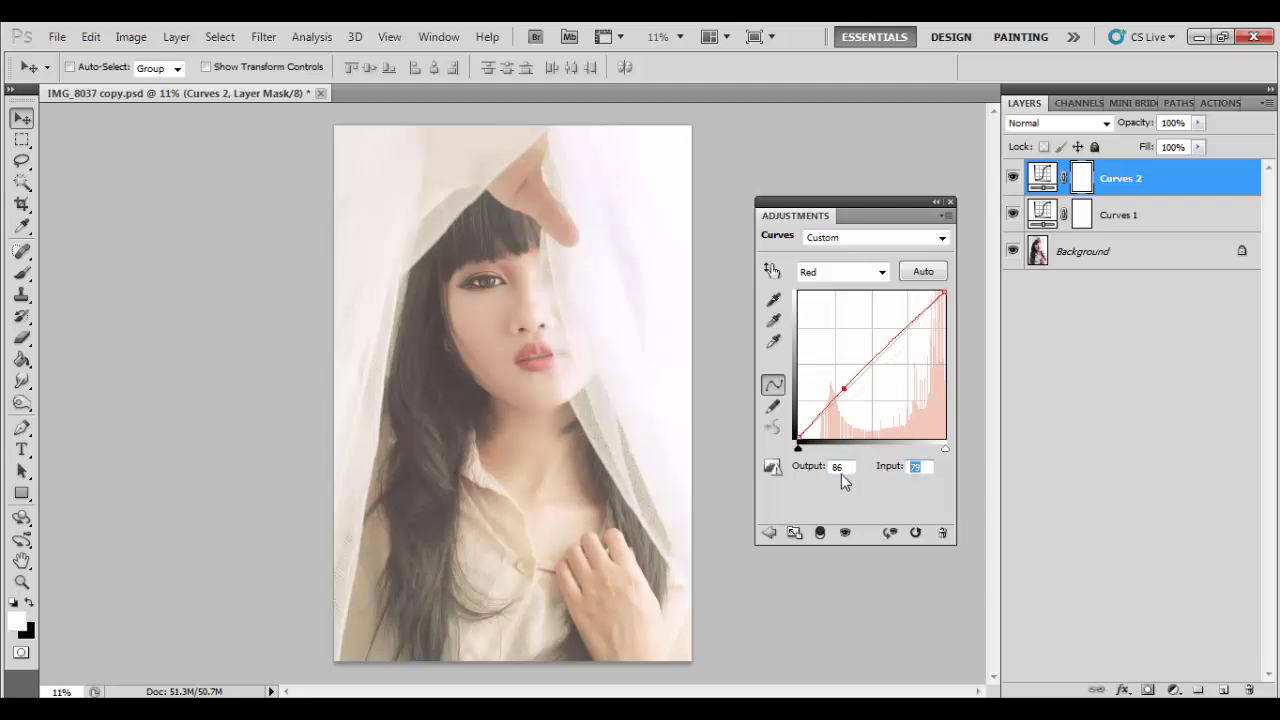
{"action": "type", "text": "6"}
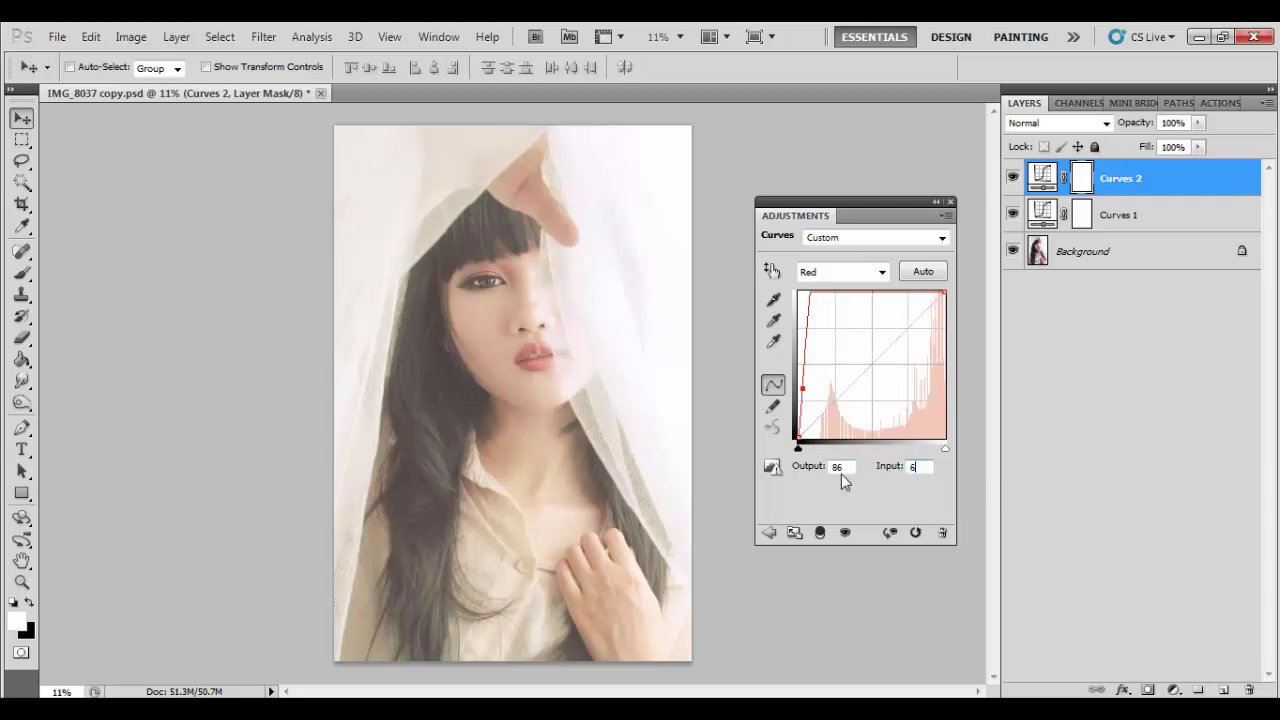
{"action": "type", "text": "4"}
Raise the Red black endpoint's output to 38 and close the Curves settings.
{"action": "left_click", "coordinate": [798, 436]}
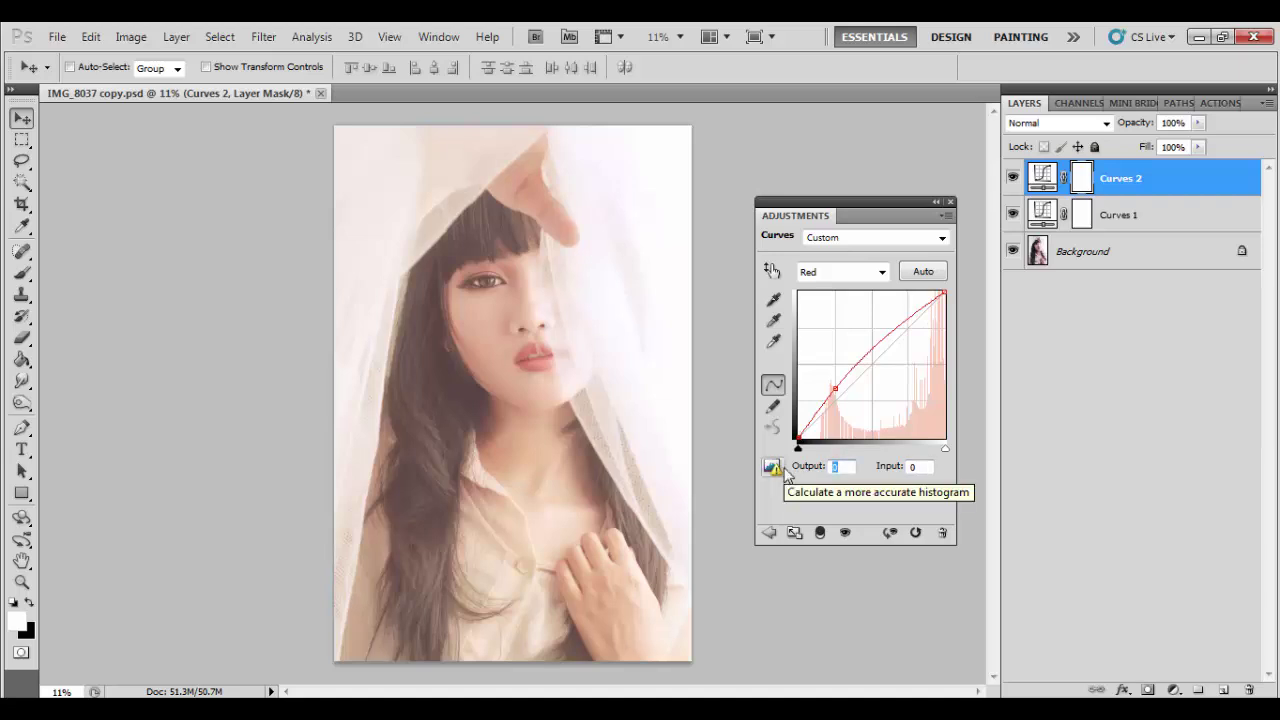
{"action": "type", "text": "696"}
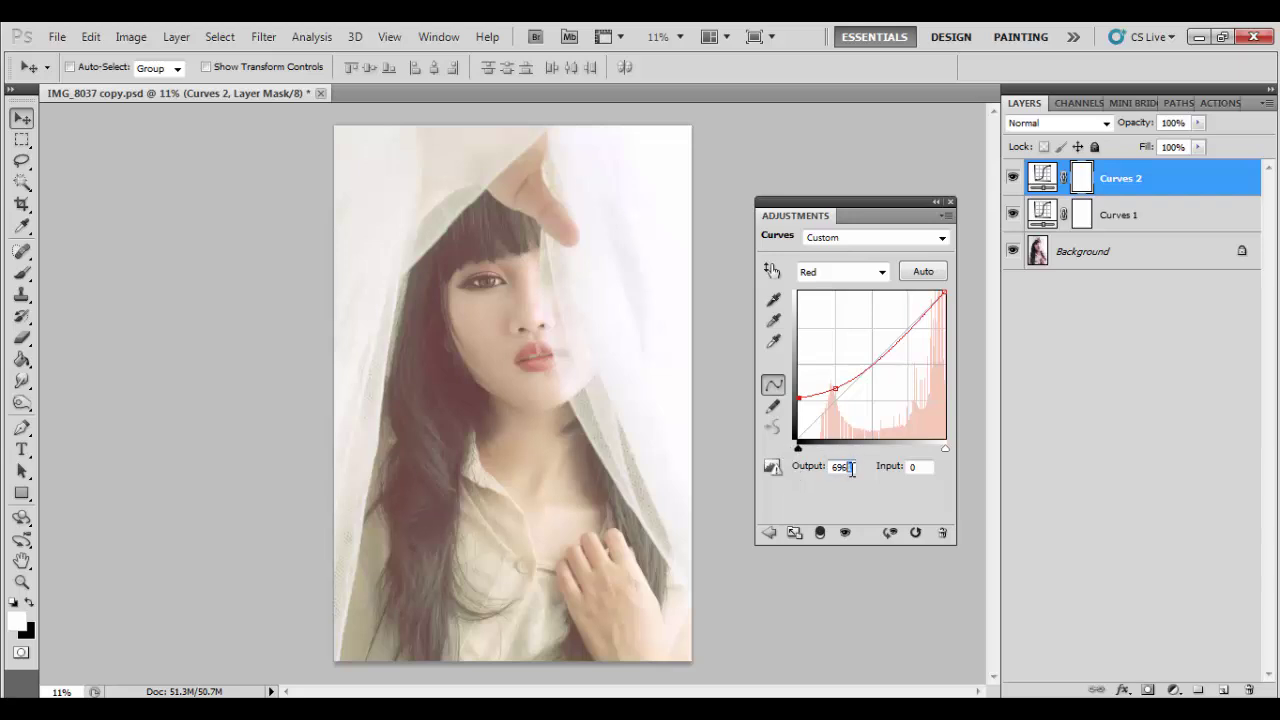
{"action": "key", "text": "Tab"}
{"action": "type", "text": "6"}
{"action": "mouse_move", "coordinate": [802, 398]}
{"action": "left_mouse_down"}
{"action": "mouse_move", "coordinate": [789, 410]}
{"action": "mouse_move", "coordinate": [802, 414]}
{"action": "mouse_move", "coordinate": [787, 412]}
{"action": "left_mouse_up"}
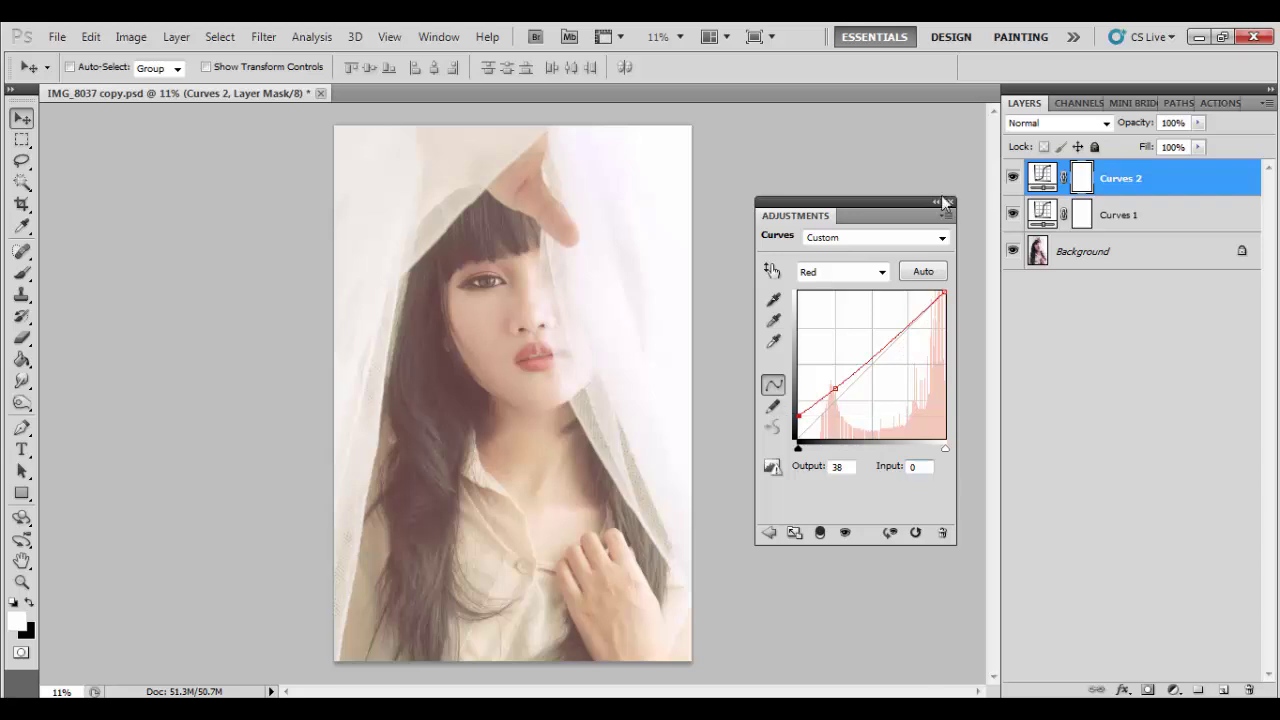
{"action": "left_click", "coordinate": [658, 302]}
{"action": "left_click", "coordinate": [951, 202]}
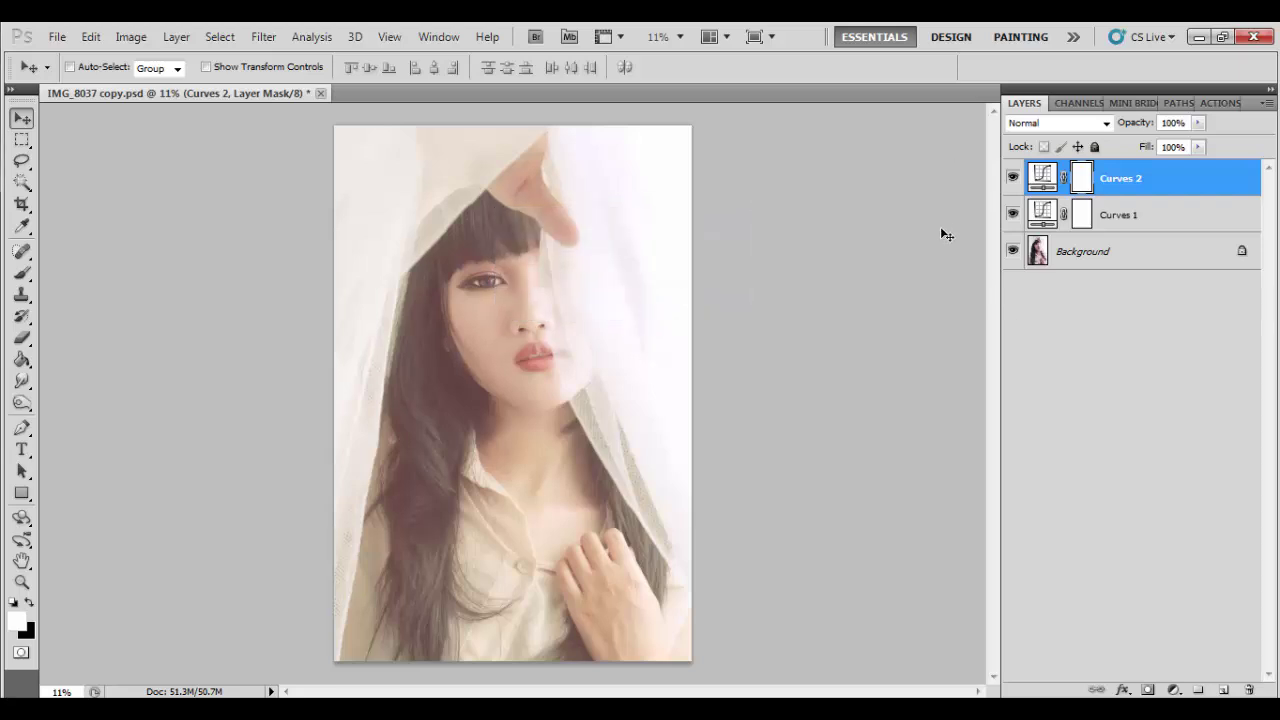
Add a Color Balance layer with midtones Red +5, Green +3, Yellow −5.
{"action": "left_click", "coordinate": [1173, 690]}
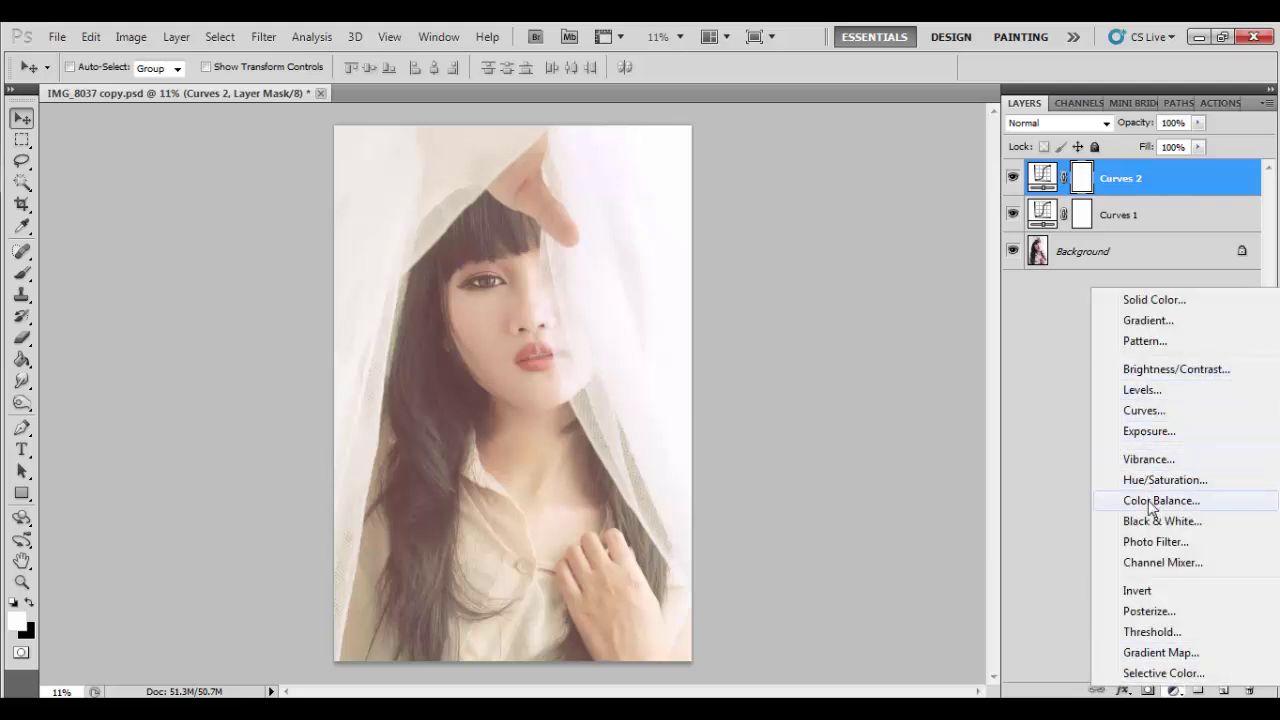
{"action": "left_click", "coordinate": [1160, 500]}
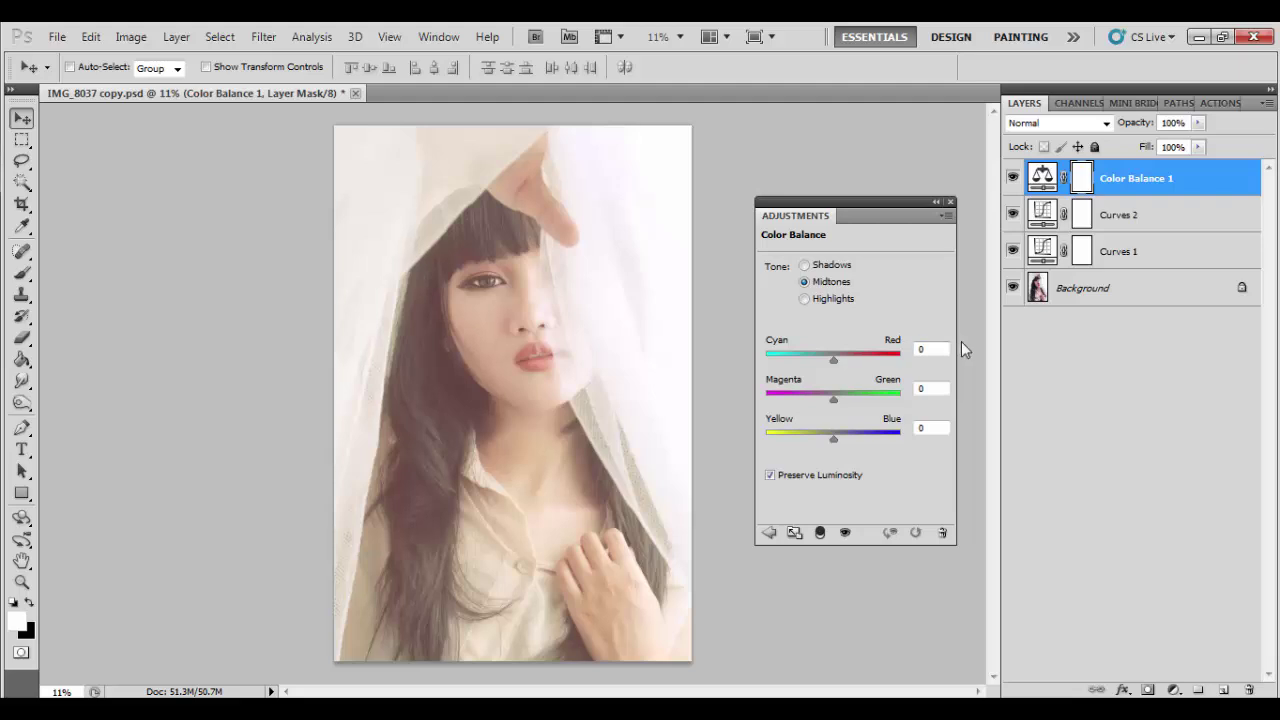
{"action": "left_click_drag", "start_coordinate": [833, 358], "coordinate": [837, 358]}
{"action": "left_click", "coordinate": [933, 390]}
{"action": "type", "text": "3"}
{"action": "left_click_drag", "start_coordinate": [835, 438], "coordinate": [829, 440]}
{"action": "left_click", "coordinate": [950, 201]}
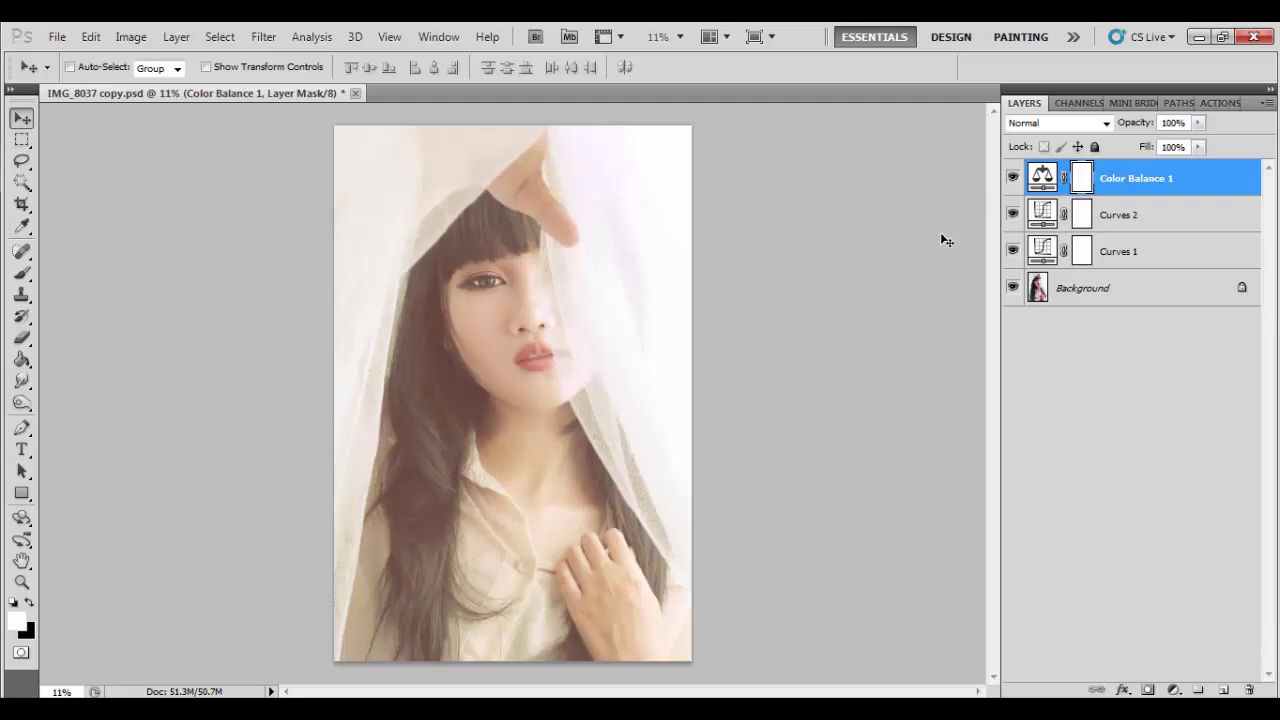
{"action": "left_click", "coordinate": [1173, 690]}
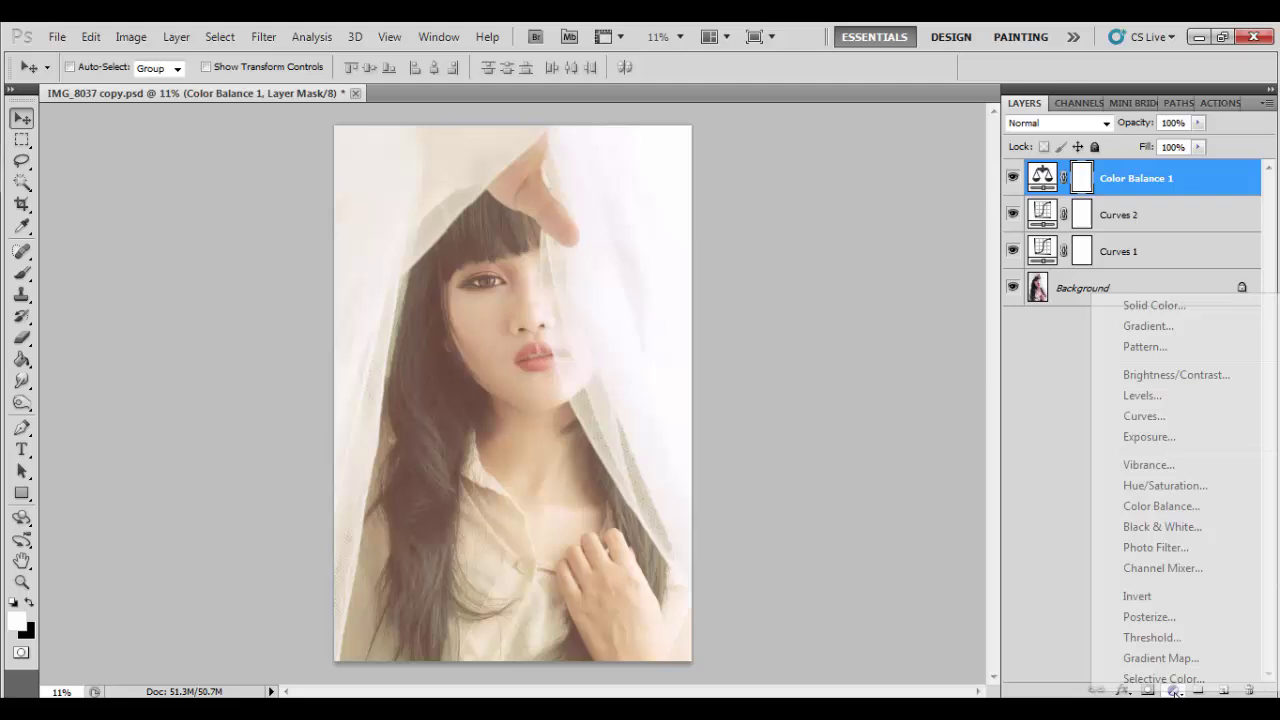
Add a Levels layer with black input raised, replacing its mask with a black hide-all mask.
{"action": "left_click", "coordinate": [1130, 395]}
{"action": "left_click_drag", "start_coordinate": [790, 371], "coordinate": [883, 369]}
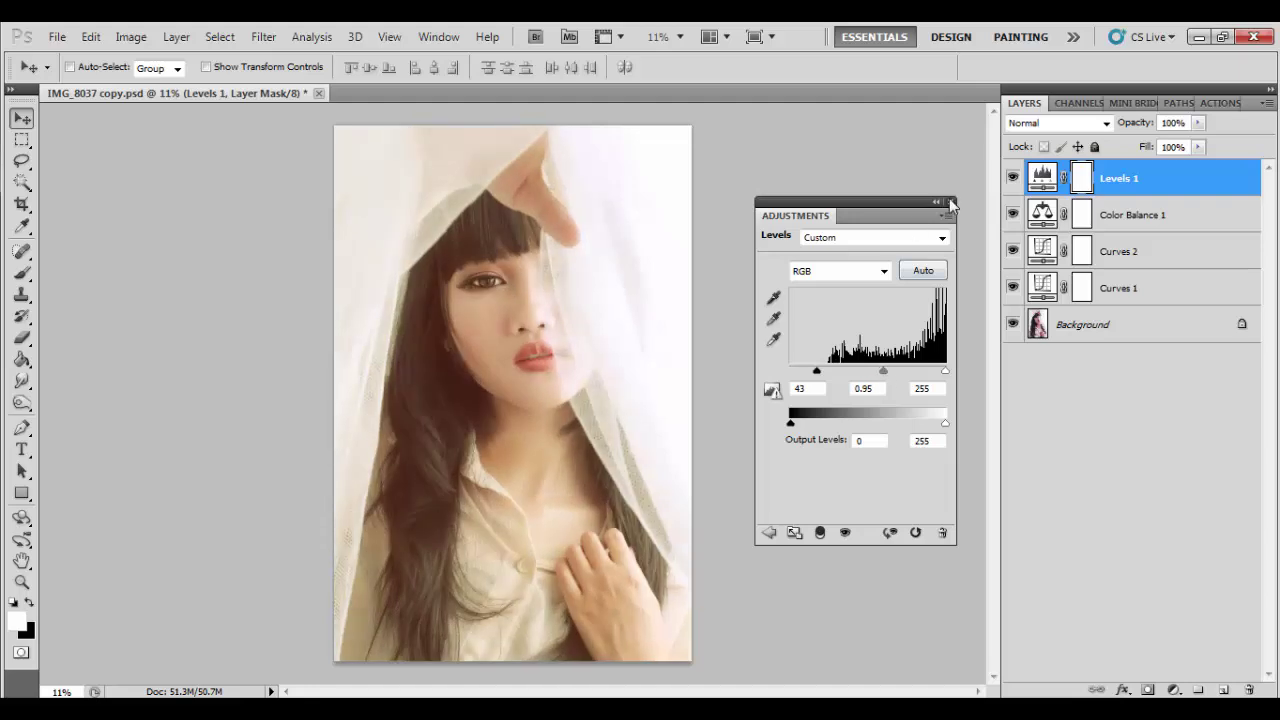
{"action": "left_click", "coordinate": [950, 203]}
{"action": "right_click", "coordinate": [1081, 180]}
{"action": "left_click", "coordinate": [1110, 223]}
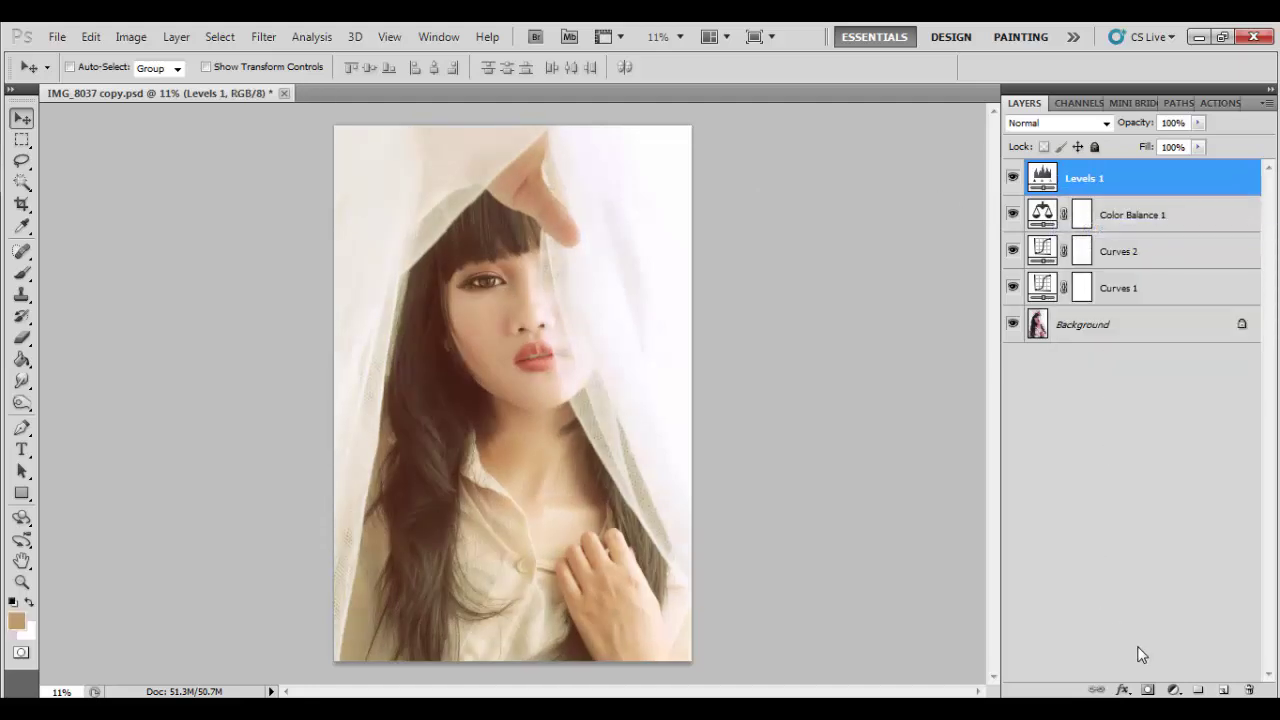
{"action": "left_click", "coordinate": [1147, 690], "text": "alt"}
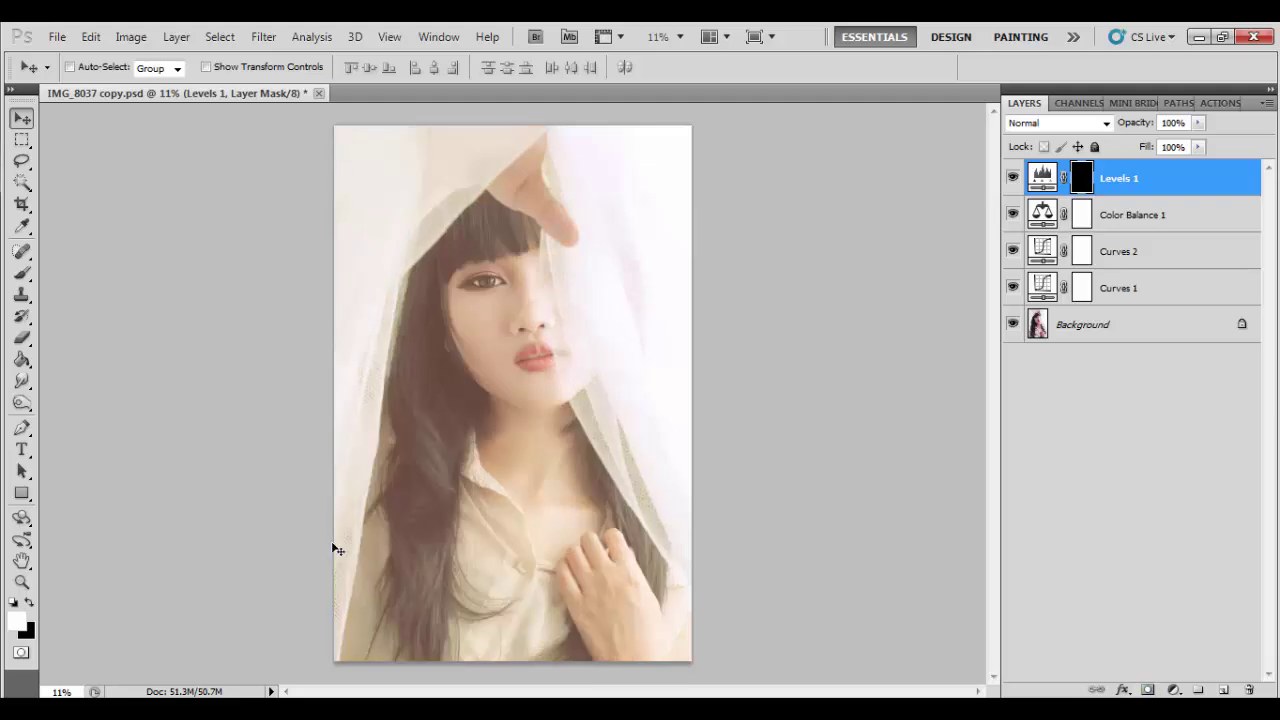
Paint white at 58% flow with a large soft brush to reveal Levels over eyes and hair.
{"action": "left_click", "coordinate": [24, 280]}
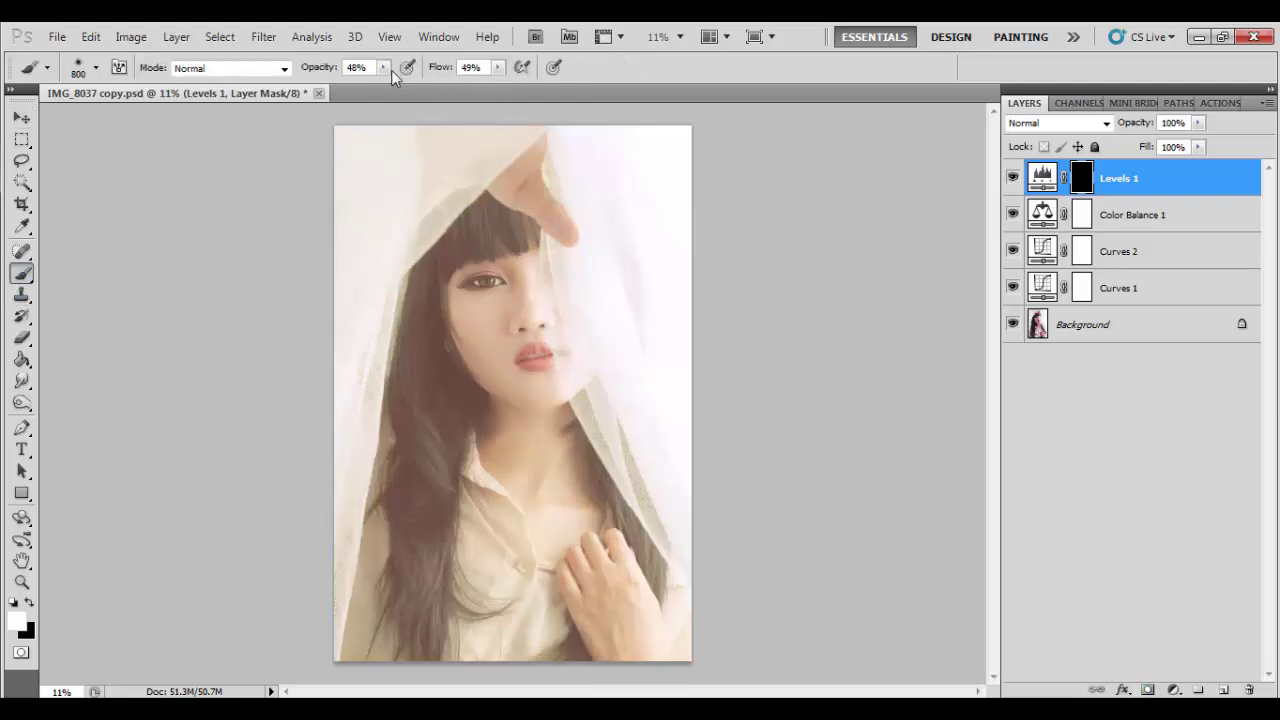
{"action": "left_click", "coordinate": [383, 67]}
{"action": "left_click_drag", "start_coordinate": [497, 67], "coordinate": [507, 85]}
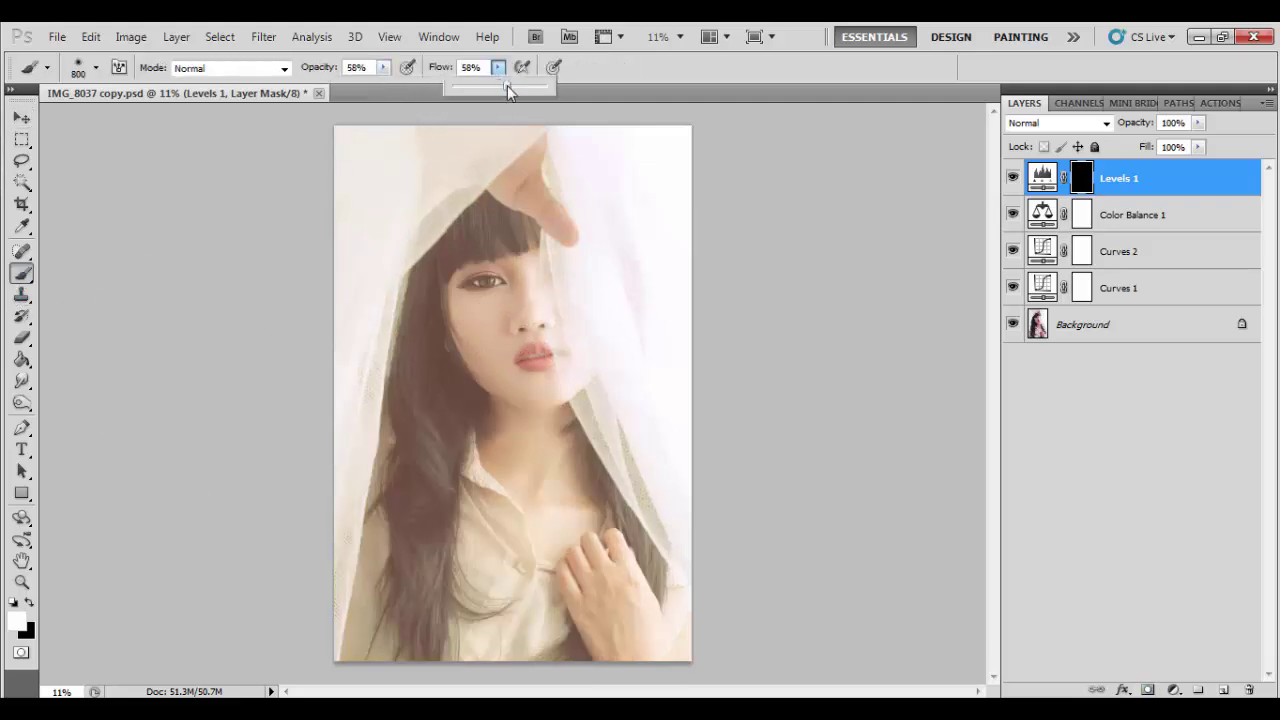
{"action": "left_click", "coordinate": [468, 277]}
{"action": "right_click", "coordinate": [497, 284]}
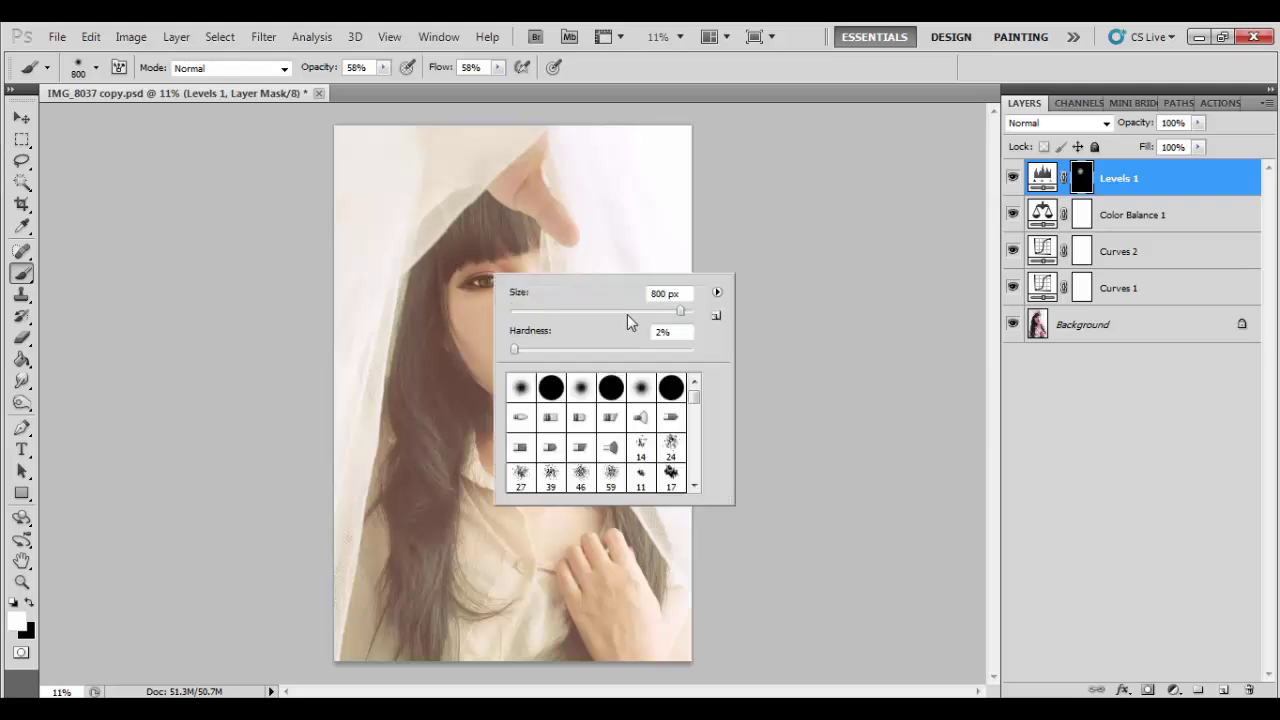
{"action": "left_click_drag", "start_coordinate": [636, 314], "coordinate": [692, 316]}
{"action": "mouse_move", "coordinate": [500, 251]}
{"action": "left_mouse_down"}
{"action": "mouse_move", "coordinate": [514, 186]}
{"action": "mouse_move", "coordinate": [471, 286]}
{"action": "mouse_move", "coordinate": [432, 463]}
{"action": "mouse_move", "coordinate": [500, 606]}
{"action": "mouse_move", "coordinate": [597, 580]}
{"action": "mouse_move", "coordinate": [584, 497]}
{"action": "mouse_move", "coordinate": [486, 300]}
{"action": "mouse_move", "coordinate": [429, 371]}
{"action": "mouse_move", "coordinate": [450, 588]}
{"action": "mouse_move", "coordinate": [476, 348]}
{"action": "mouse_move", "coordinate": [481, 576]}
{"action": "mouse_move", "coordinate": [462, 338]}
{"action": "mouse_move", "coordinate": [489, 278]}
{"action": "left_mouse_up"}
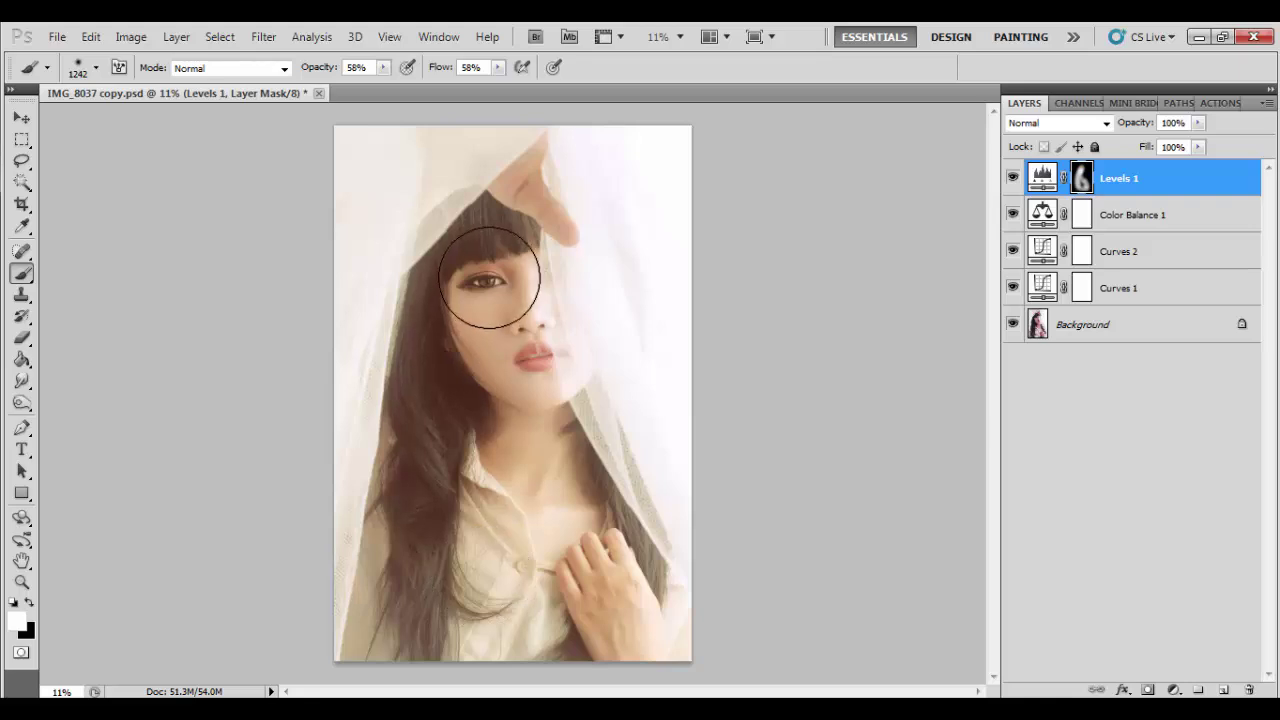
{"action": "key", "text": "bracketleft"}
{"action": "key", "text": "bracketleft"}
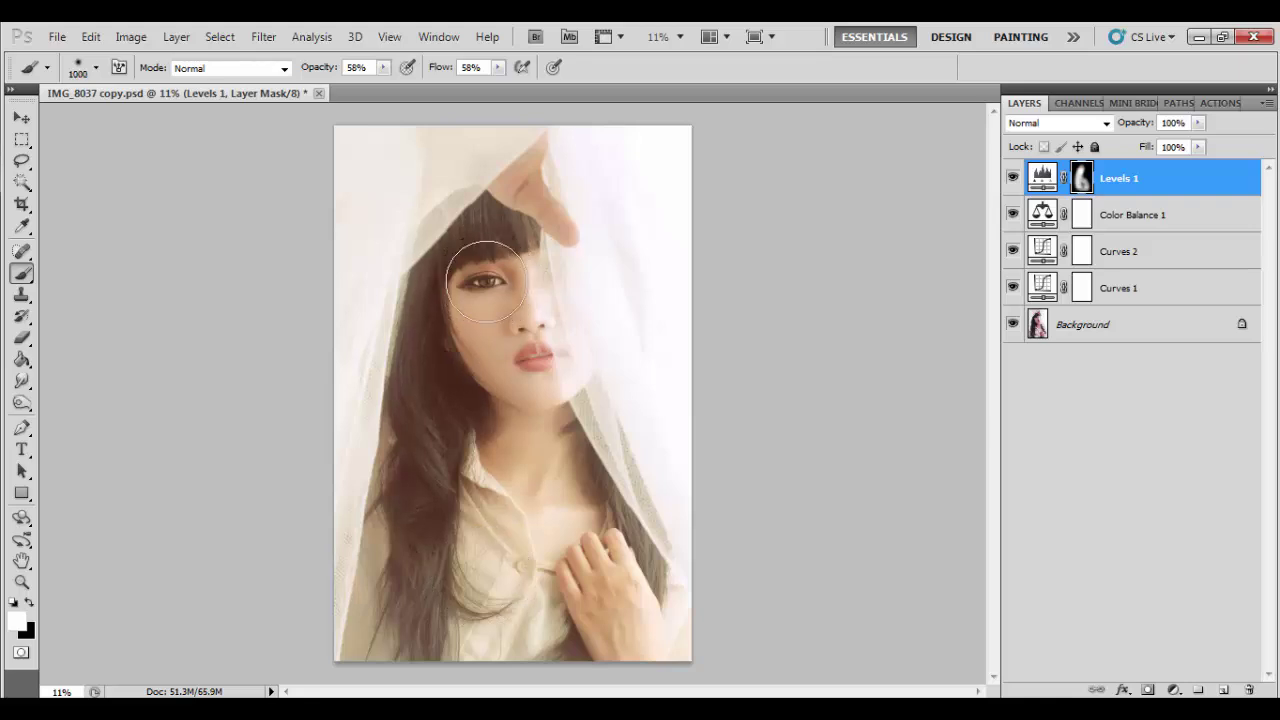
Add a Gradient Map adjustment layer using the Violet, Orange preset.
{"action": "left_click", "coordinate": [1171, 690]}
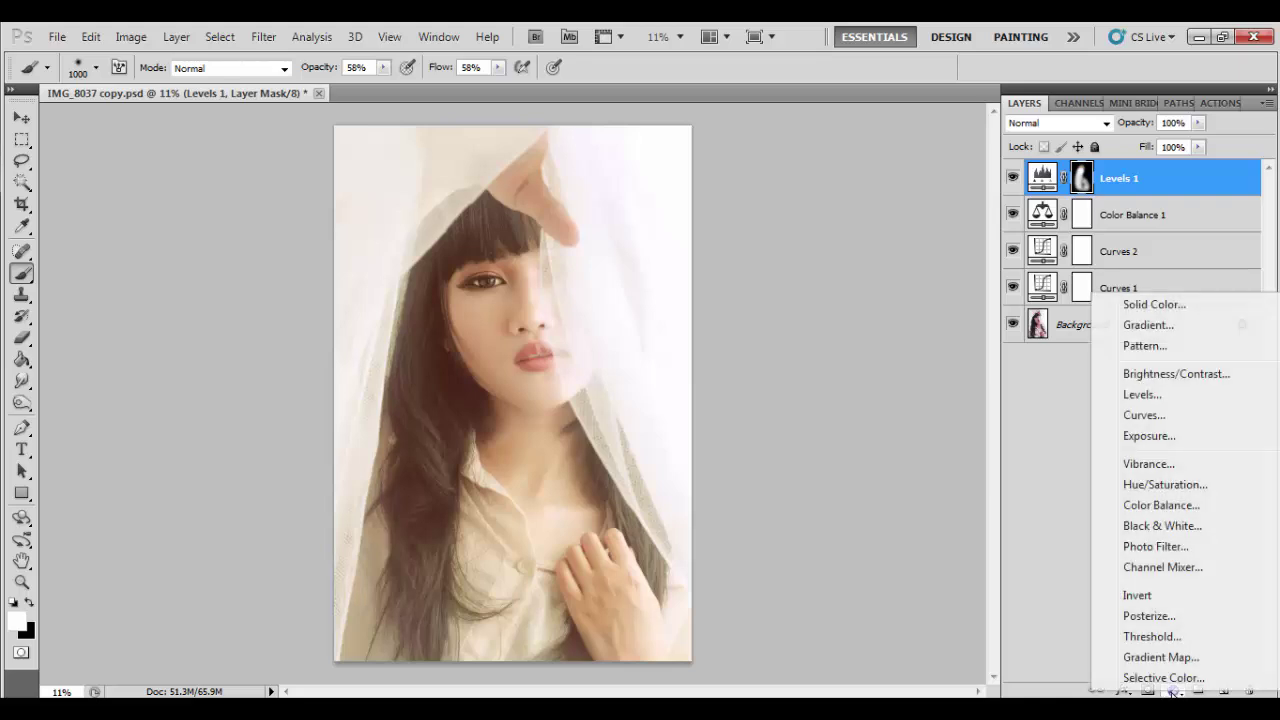
{"action": "left_click", "coordinate": [1165, 660]}
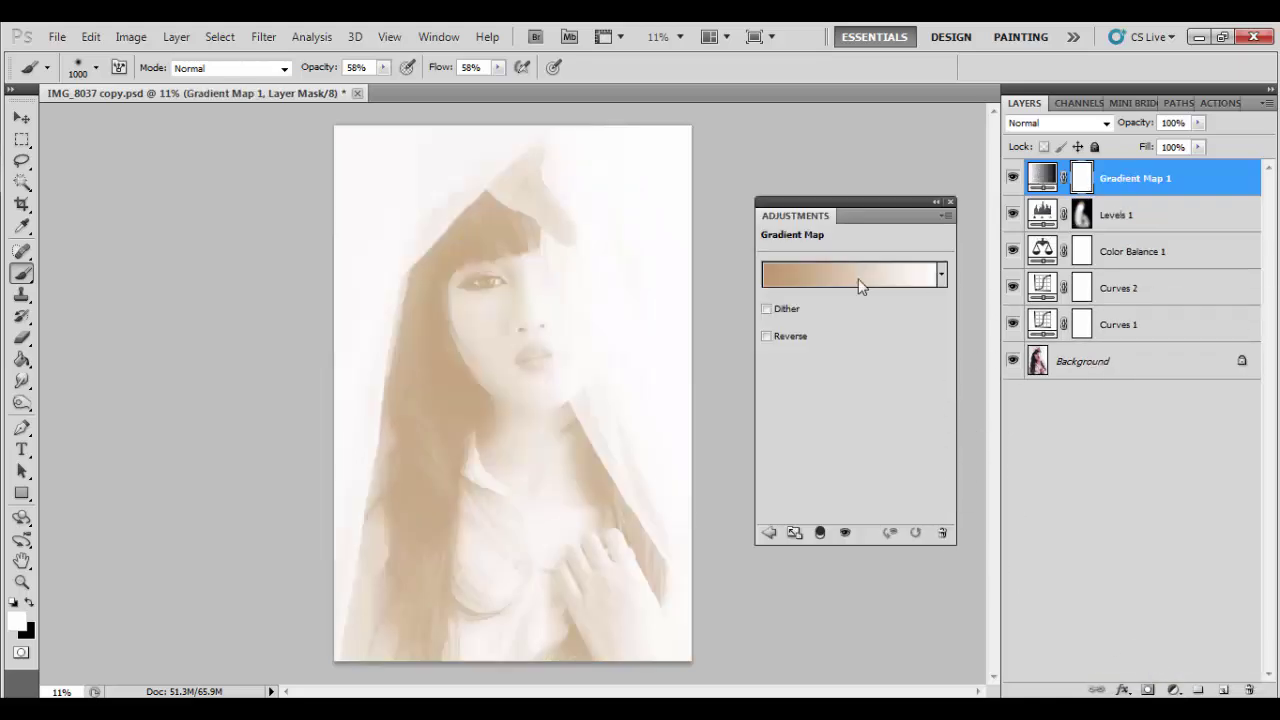
{"action": "left_click", "coordinate": [860, 275]}
{"action": "left_click", "coordinate": [853, 263]}
{"action": "left_click", "coordinate": [948, 238]}
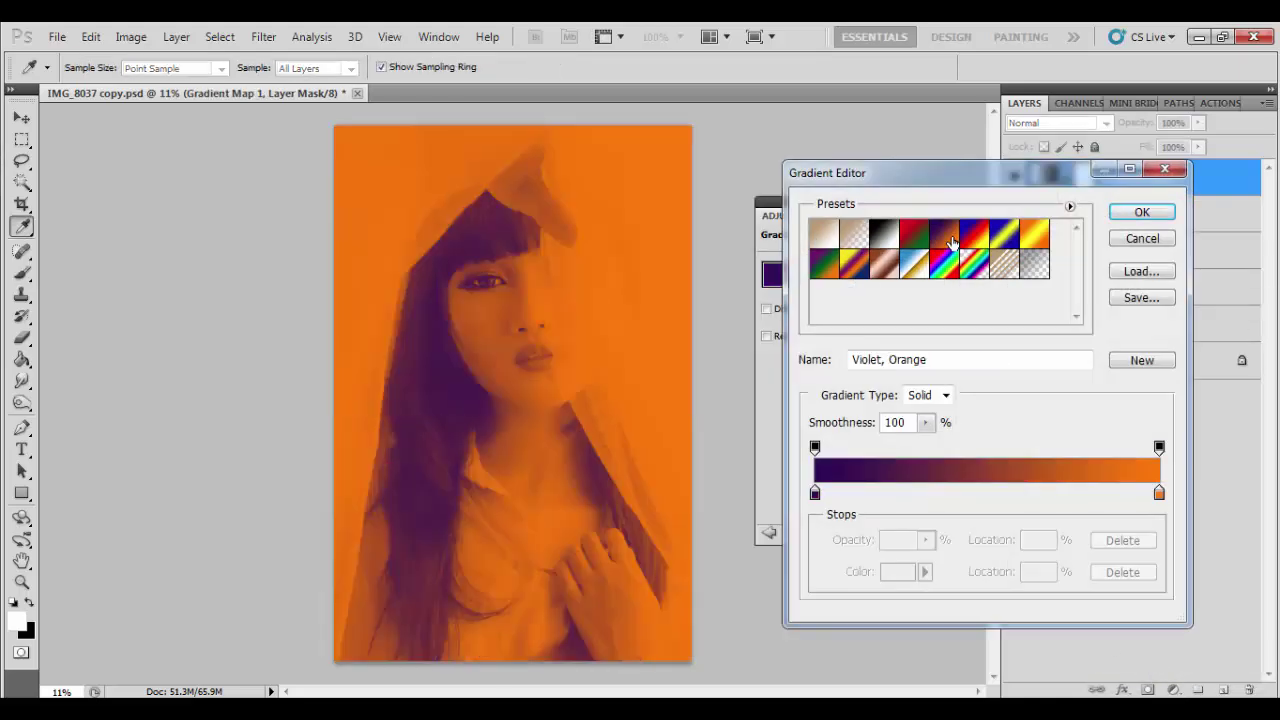
{"action": "left_click", "coordinate": [1142, 212]}
Set the Gradient Map to Exclusion blend at 17% opacity and 45% fill.
{"action": "left_click", "coordinate": [1082, 123]}
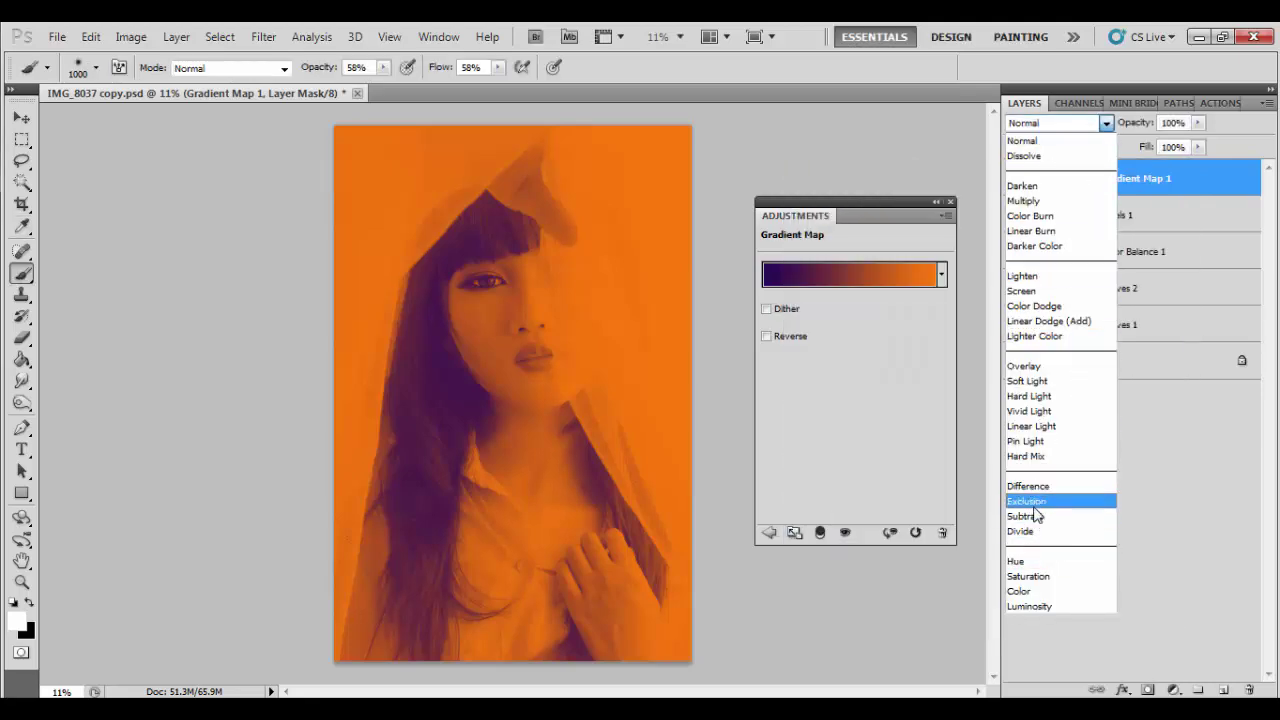
{"action": "left_click", "coordinate": [1034, 504]}
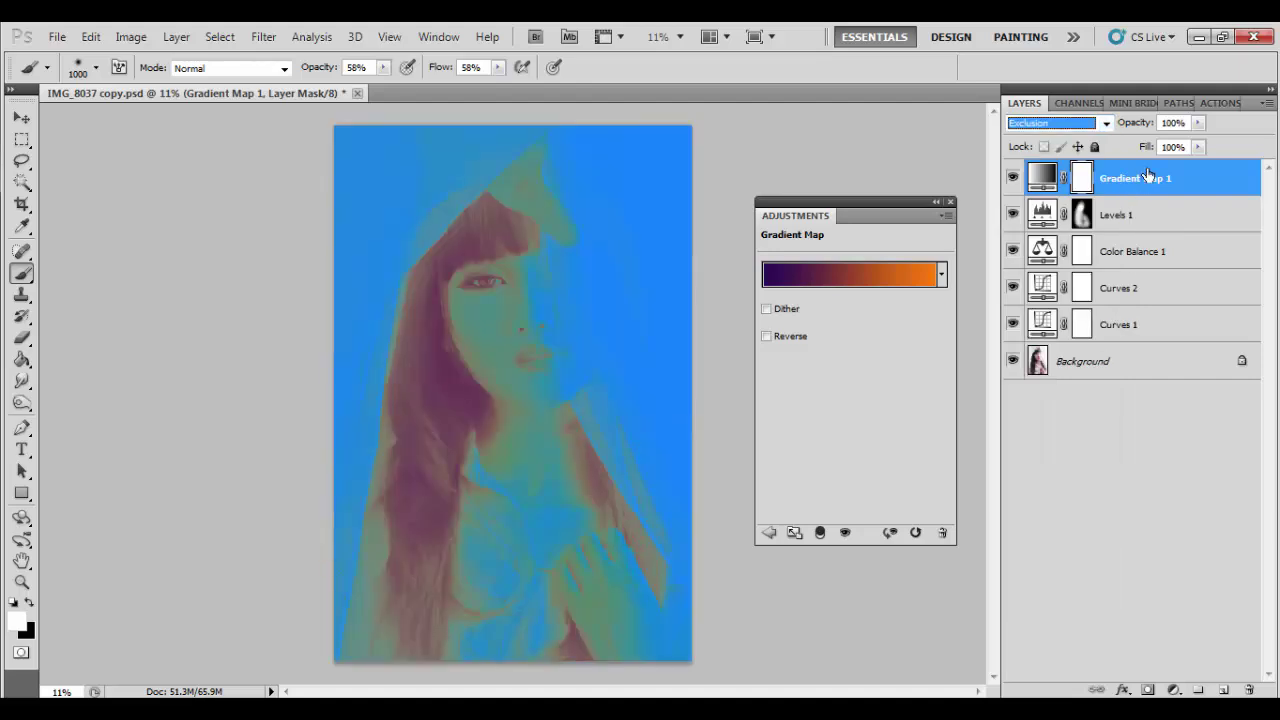
{"action": "left_click", "coordinate": [1197, 122]}
{"action": "left_click_drag", "start_coordinate": [1126, 150], "coordinate": [1120, 150]}
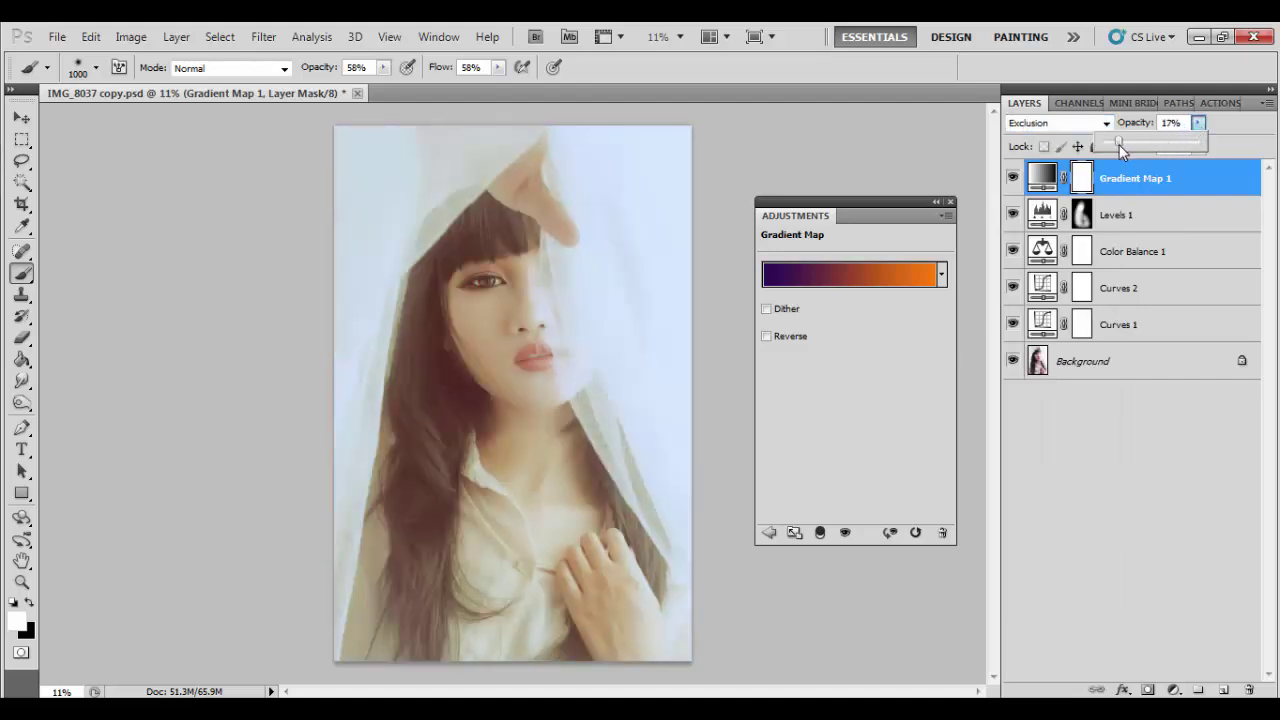
{"action": "left_click", "coordinate": [1198, 147]}
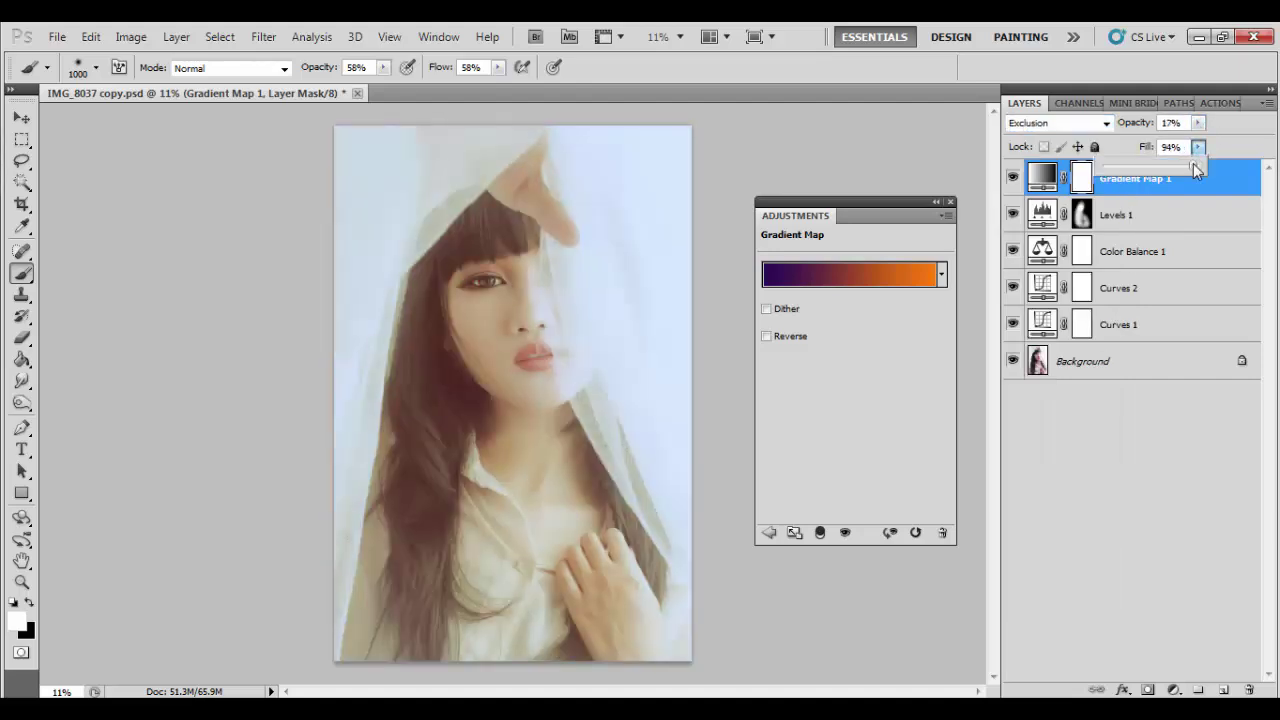
{"action": "left_click_drag", "start_coordinate": [1170, 174], "coordinate": [1157, 176]}
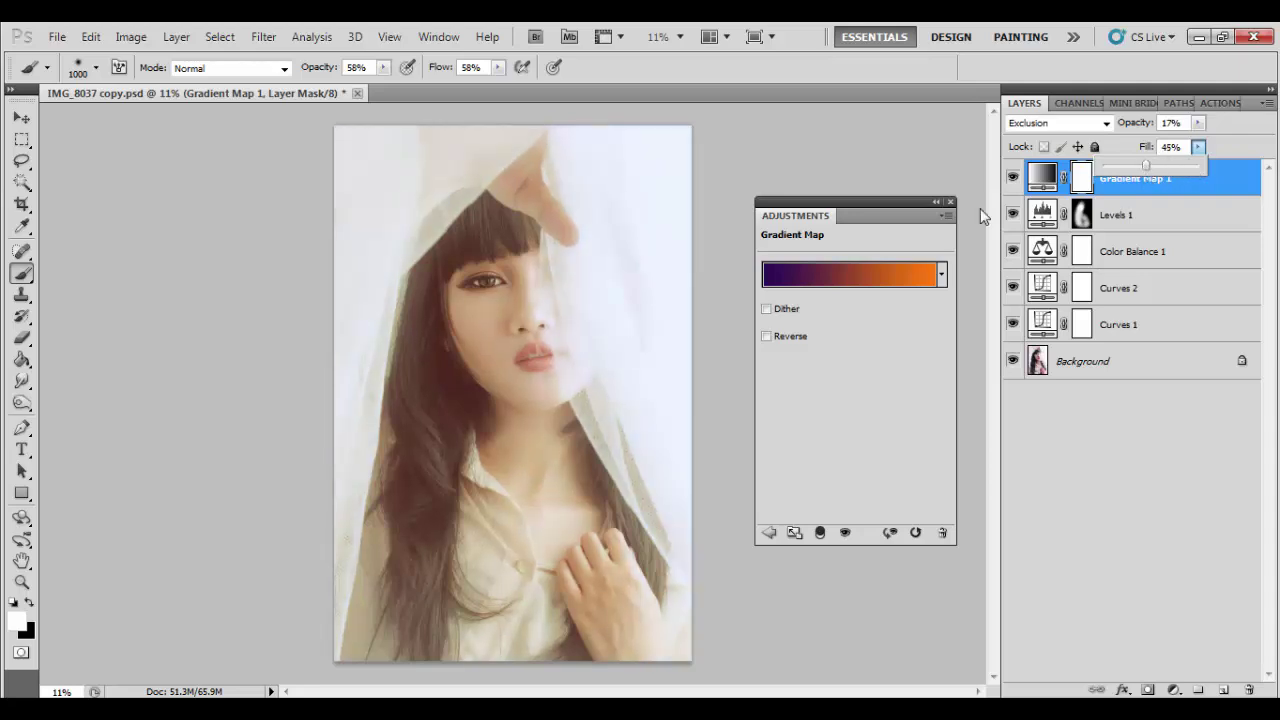
{"action": "left_click", "coordinate": [950, 201]}
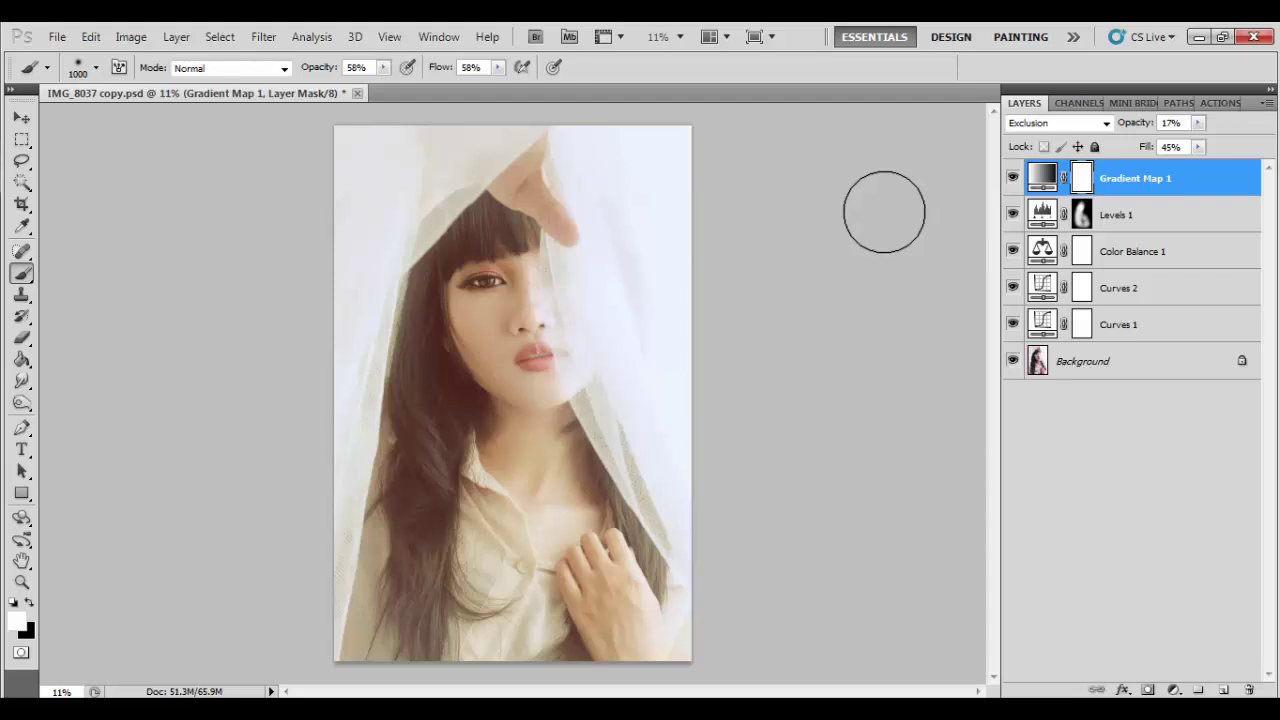
Create a Gray-tagged Overlay layer filled with neutral 50% gray.
{"action": "left_click", "coordinate": [177, 37]}
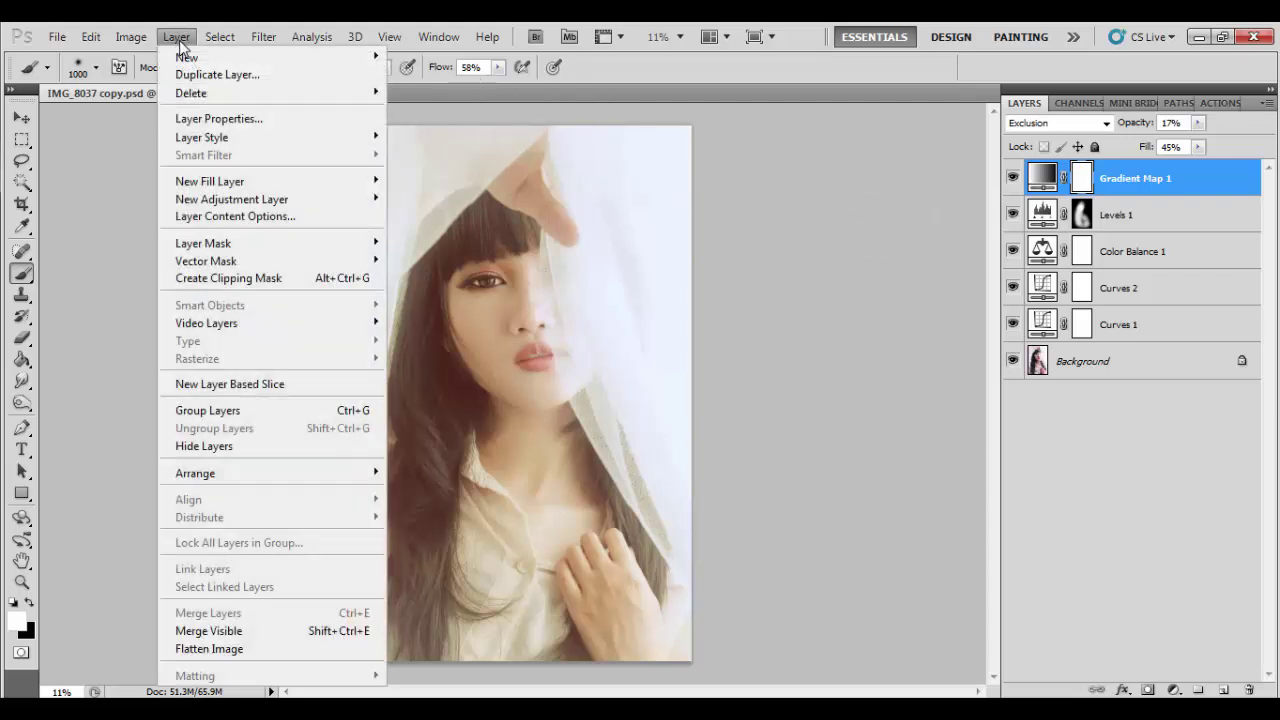
{"action": "mouse_move", "coordinate": [187, 57]}
{"action": "left_click", "coordinate": [420, 56]}
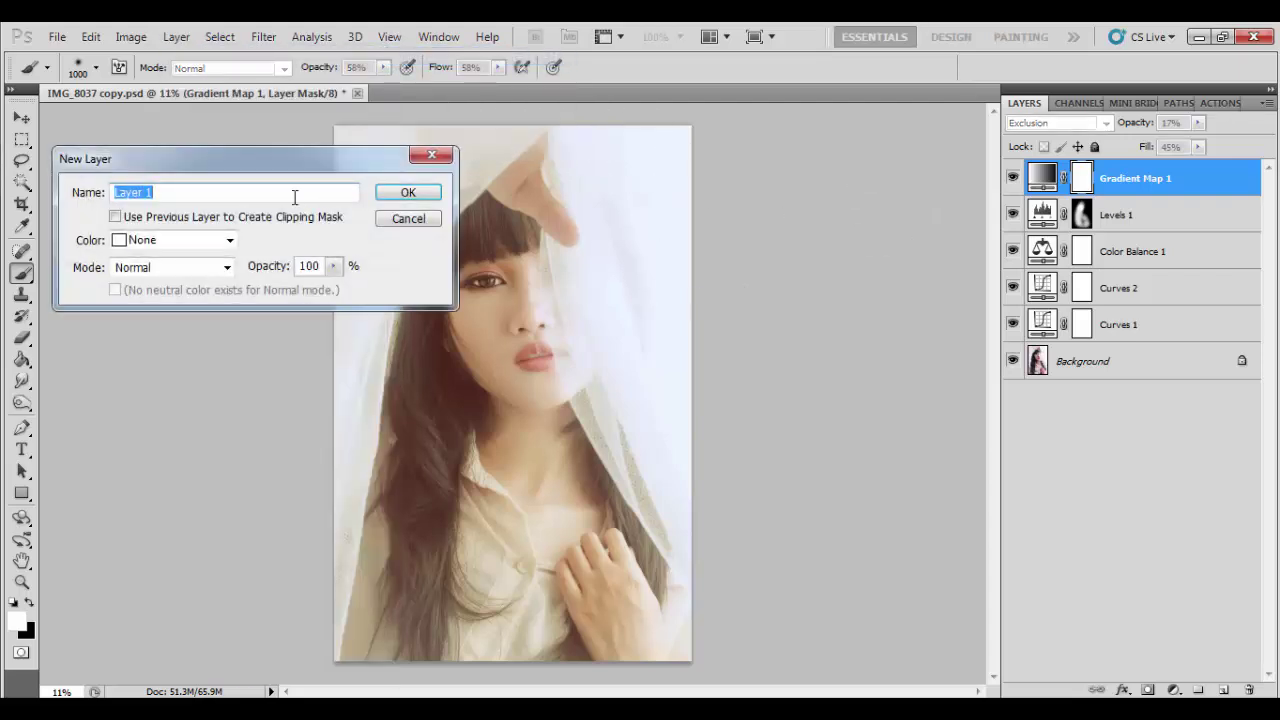
{"action": "left_click", "coordinate": [229, 240]}
{"action": "left_click", "coordinate": [157, 400]}
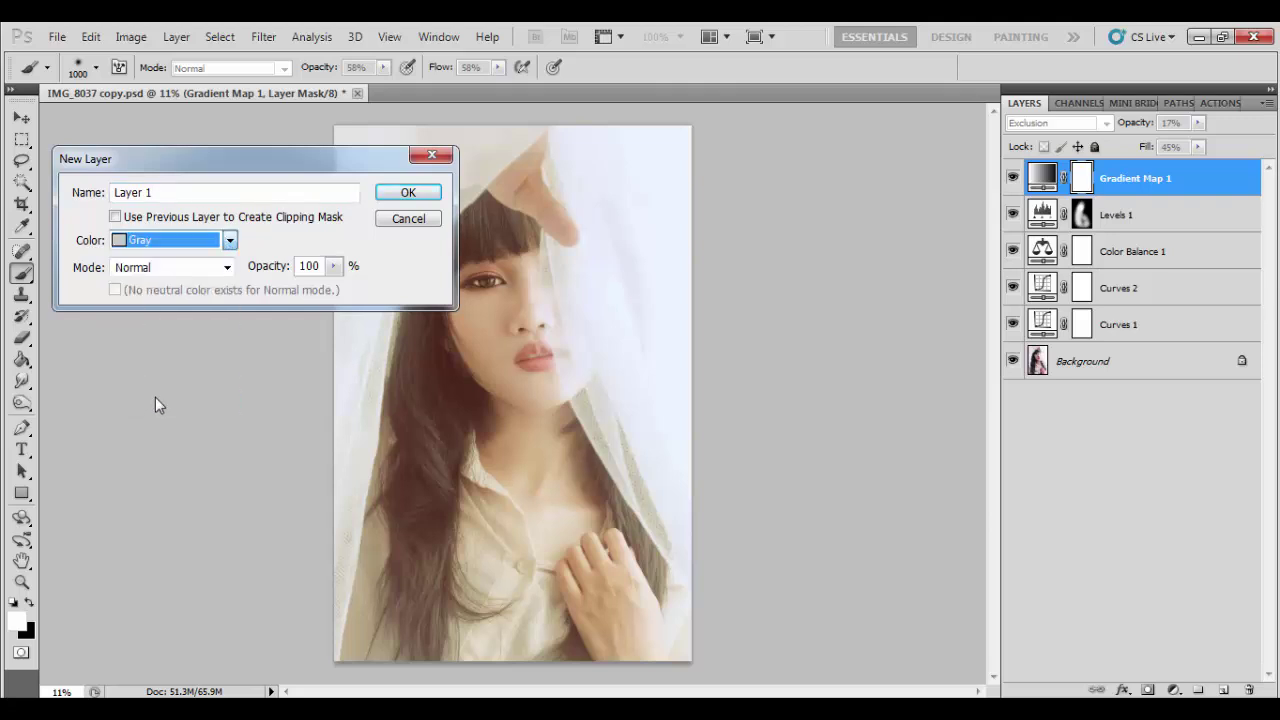
{"action": "left_click", "coordinate": [212, 268]}
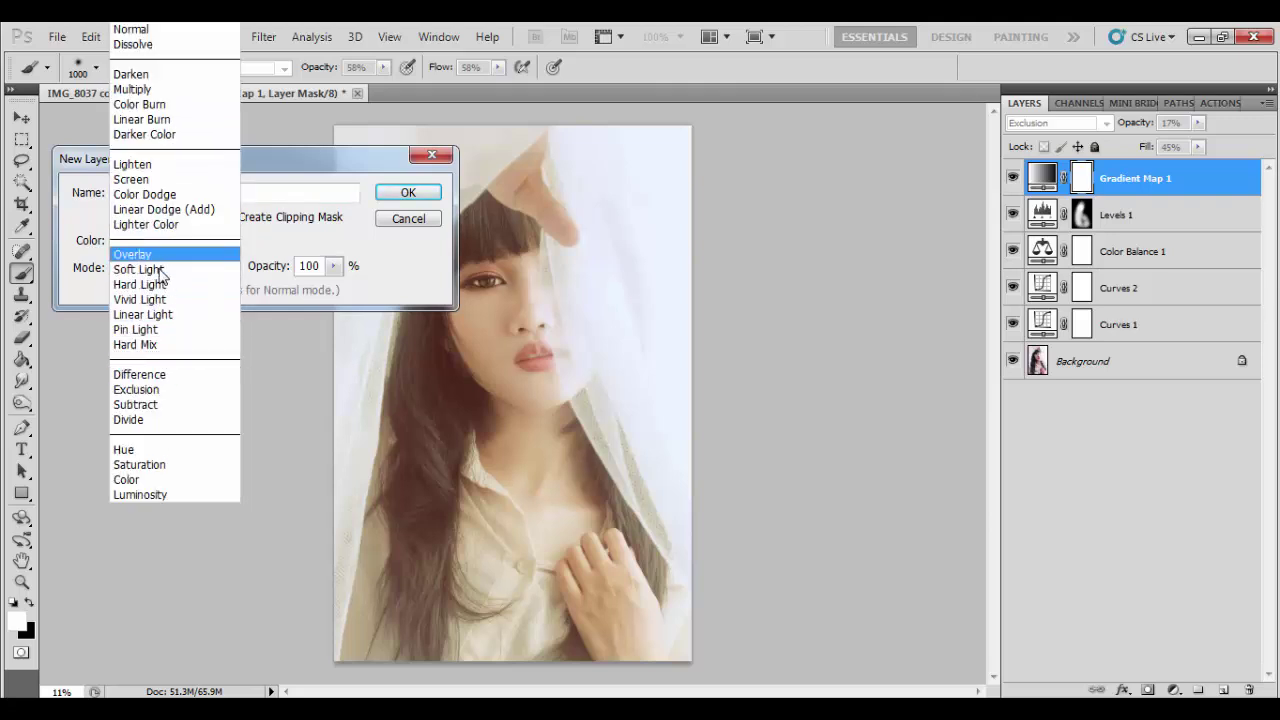
{"action": "left_click", "coordinate": [132, 254]}
{"action": "left_click", "coordinate": [116, 289]}
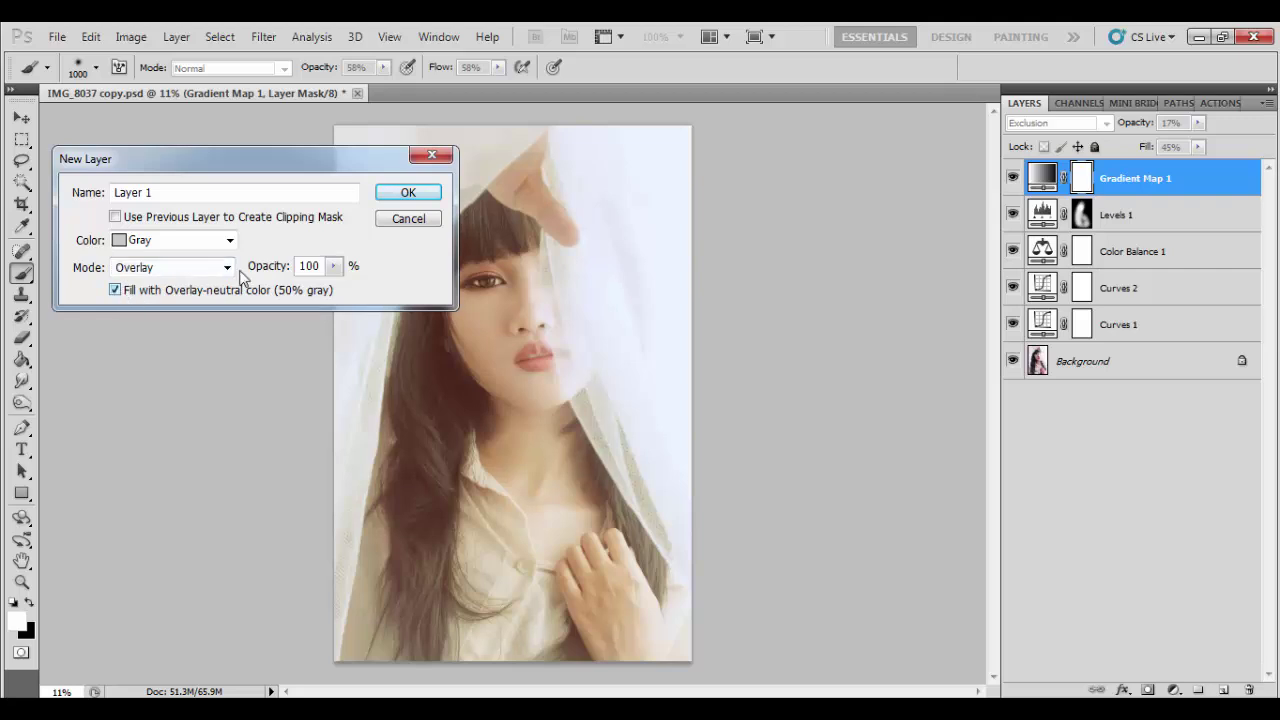
{"action": "left_click", "coordinate": [406, 195]}
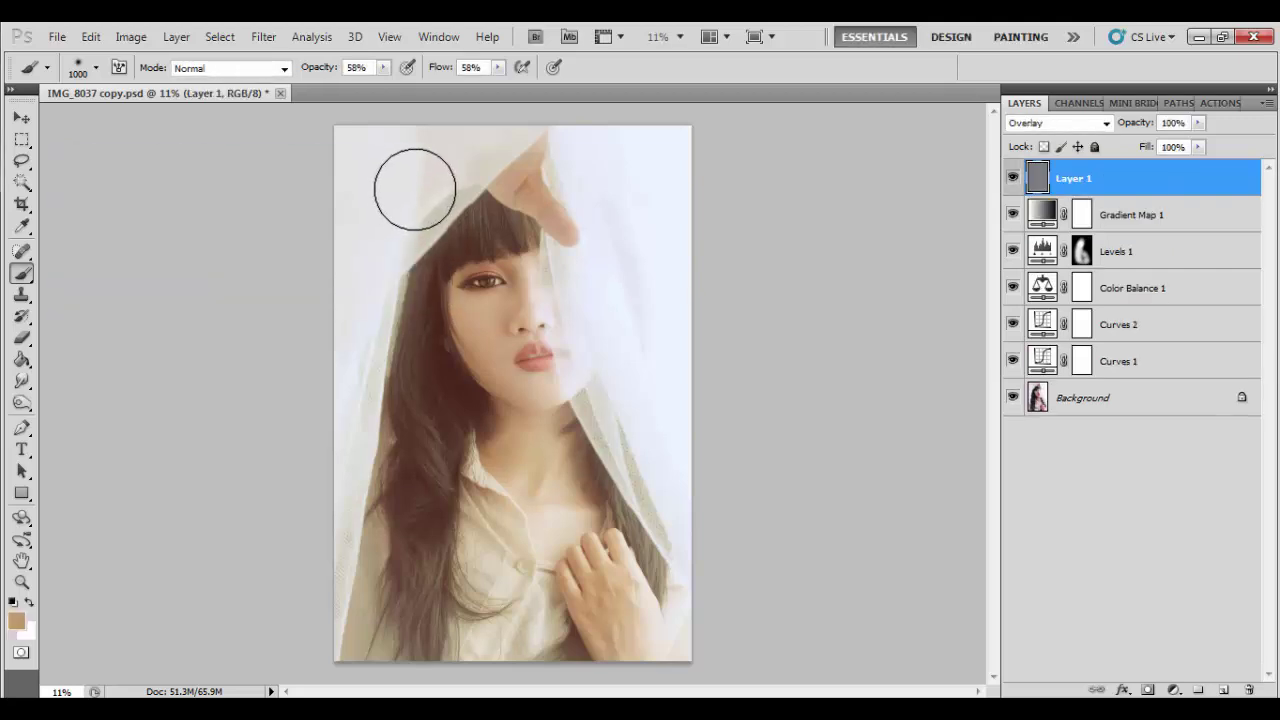
Zoom in on the face and dodge the eye's iris with a 90 px brush.
{"action": "key", "text": "ctrl+plus"}
{"action": "key", "text": "ctrl+plus"}
{"action": "key", "text": "ctrl+plus"}
{"action": "key", "text": "ctrl+plus"}
{"action": "key", "text": "ctrl+plus"}
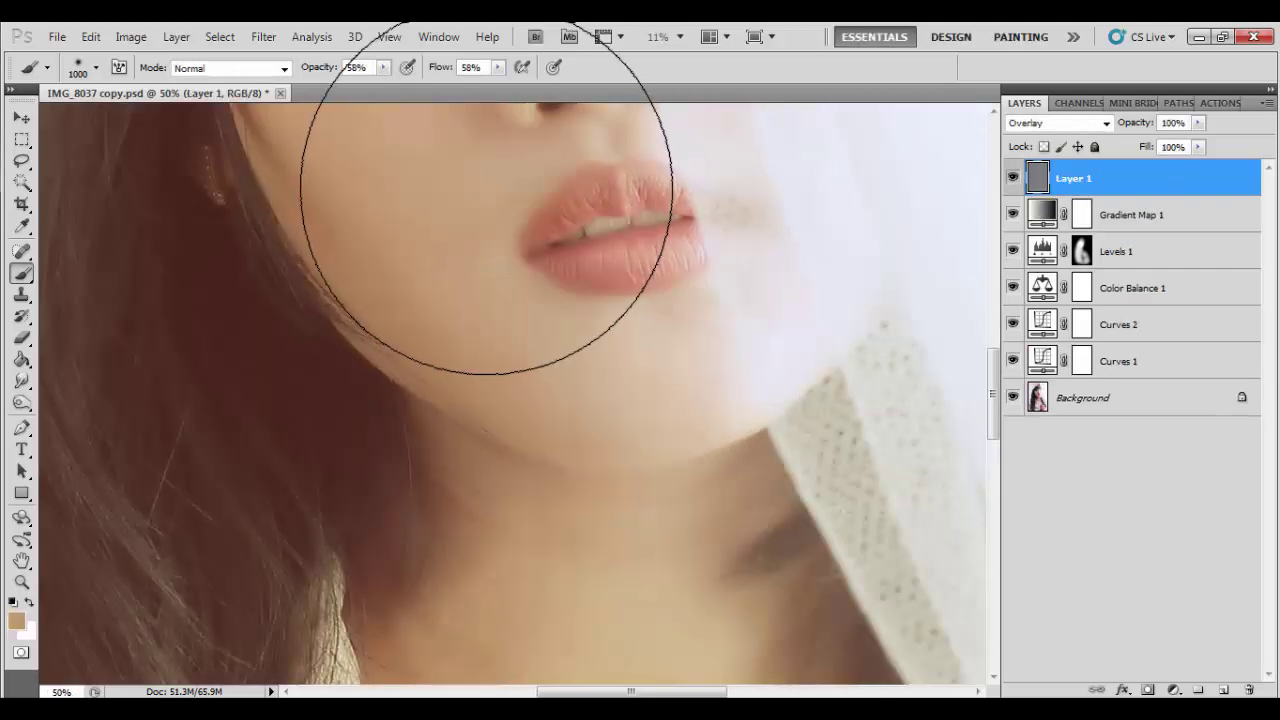
{"action": "left_click_drag", "start_coordinate": [486, 200], "coordinate": [508, 508]}
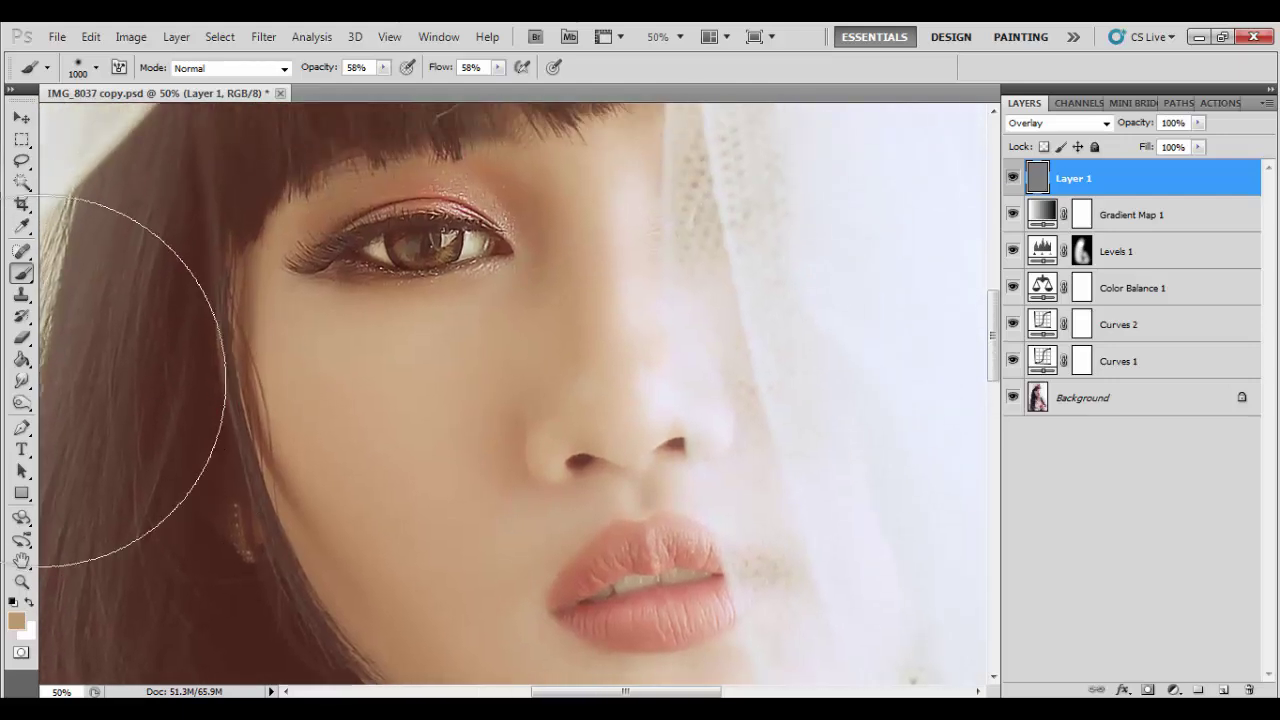
{"action": "left_click", "coordinate": [22, 402]}
{"action": "right_click", "coordinate": [22, 402]}
{"action": "left_click", "coordinate": [70, 400]}
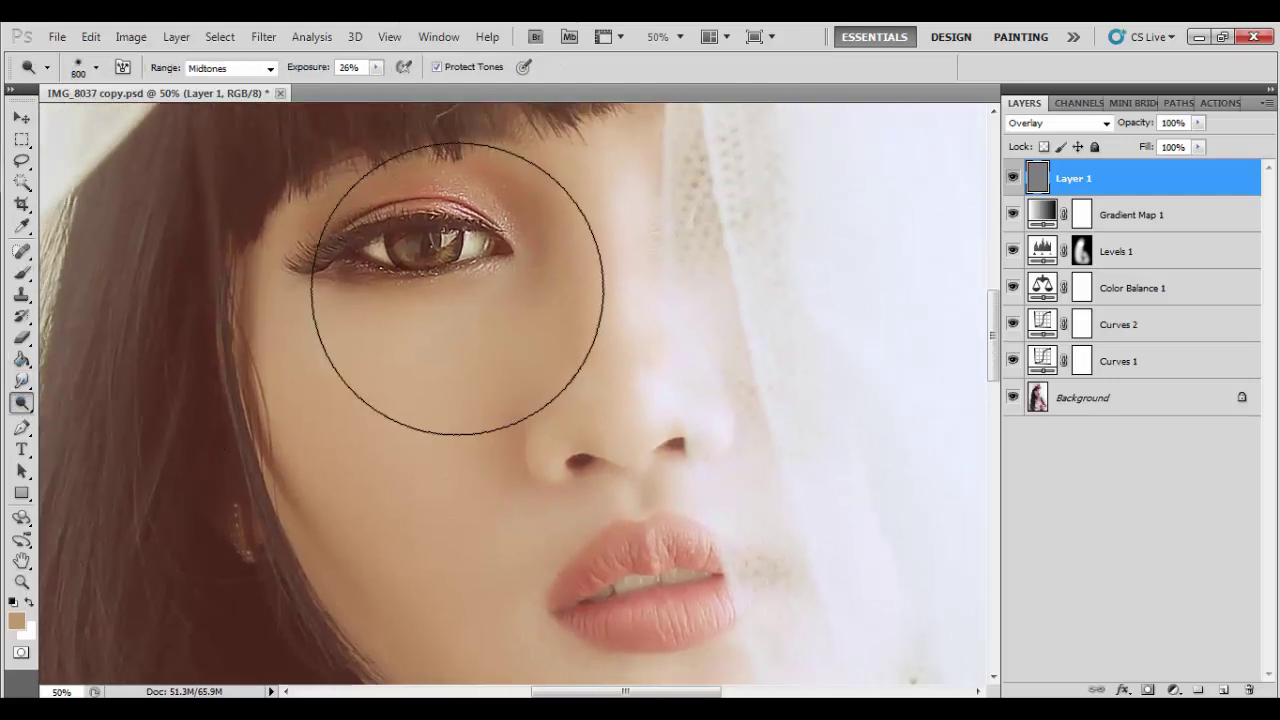
{"action": "key", "text": "bracketleft"}
{"action": "key", "text": "bracketleft"}
{"action": "key", "text": "bracketleft"}
{"action": "key", "text": "bracketleft"}
{"action": "key", "text": "bracketleft"}
{"action": "key", "text": "bracketleft"}
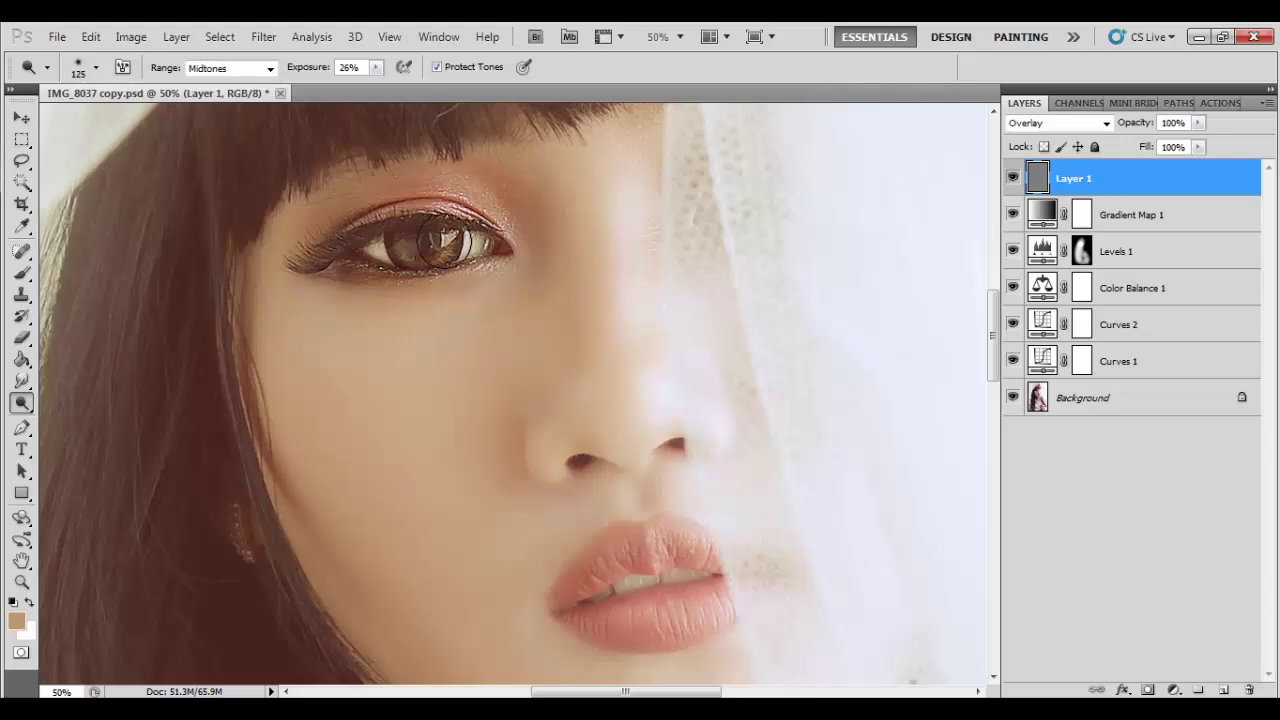
{"action": "left_click_drag", "start_coordinate": [442, 243], "coordinate": [412, 248]}
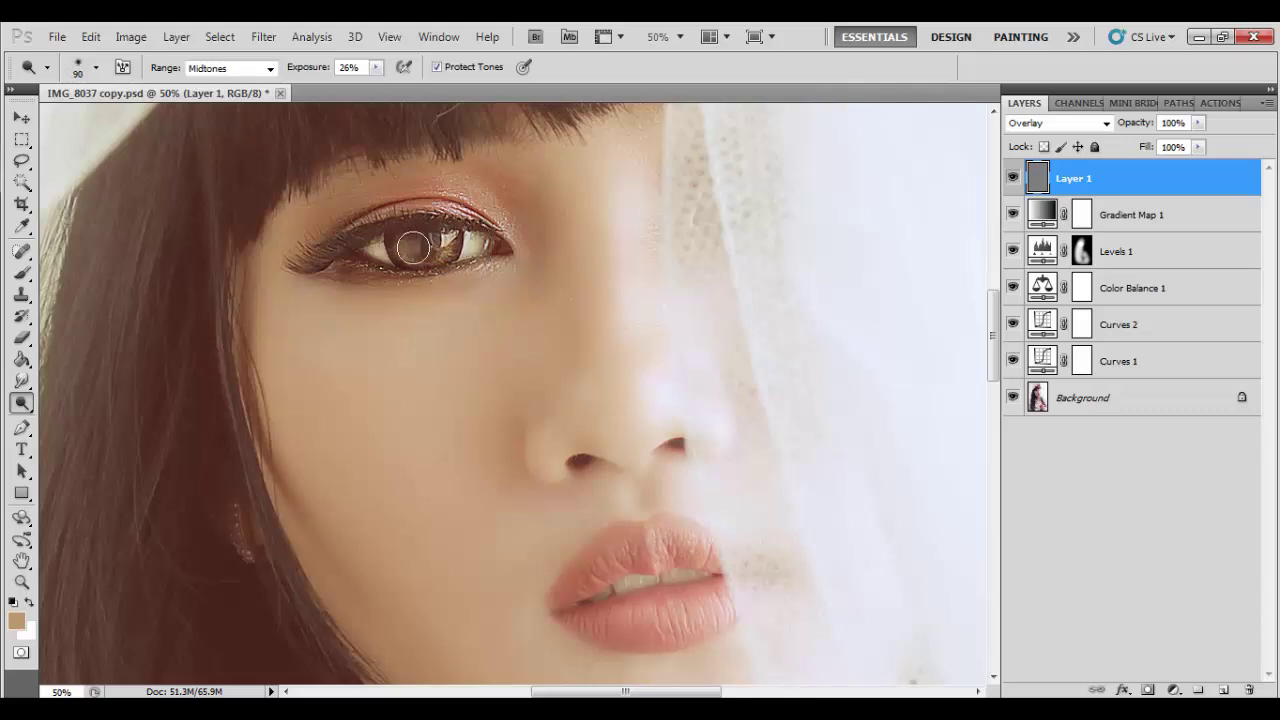
{"action": "key", "text": "bracketleft"}
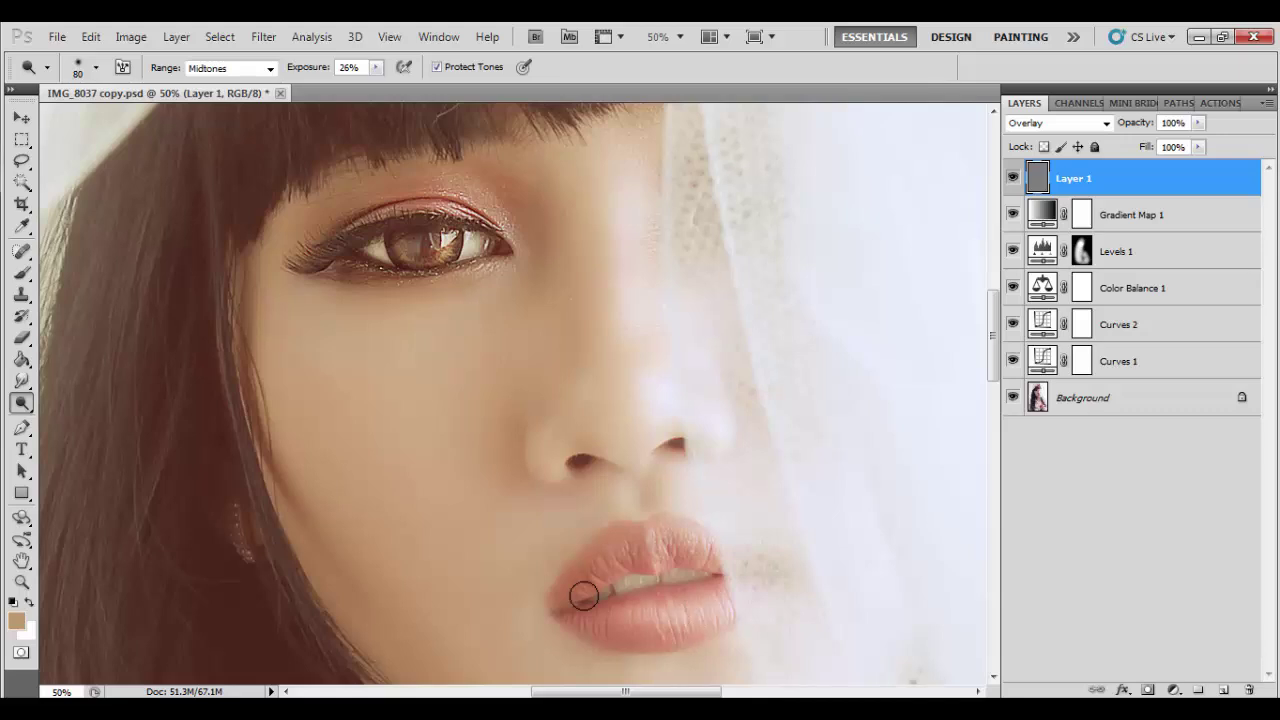
Burn the lower lip crease, nose side and inner eye corner, then zoom out.
{"action": "right_click", "coordinate": [22, 405]}
{"action": "left_click", "coordinate": [80, 421]}
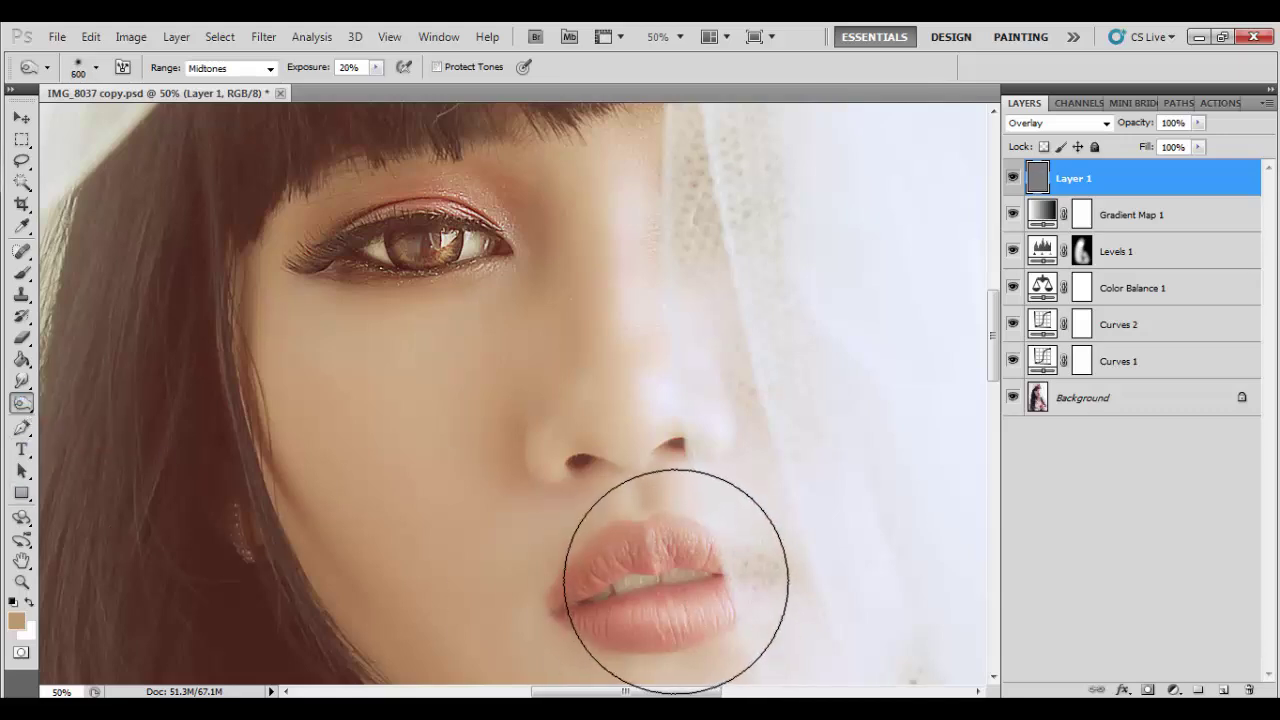
{"action": "key", "text": "bracketleft"}
{"action": "key", "text": "bracketleft"}
{"action": "key", "text": "bracketleft"}
{"action": "key", "text": "bracketleft"}
{"action": "key", "text": "bracketleft"}
{"action": "key", "text": "bracketleft"}
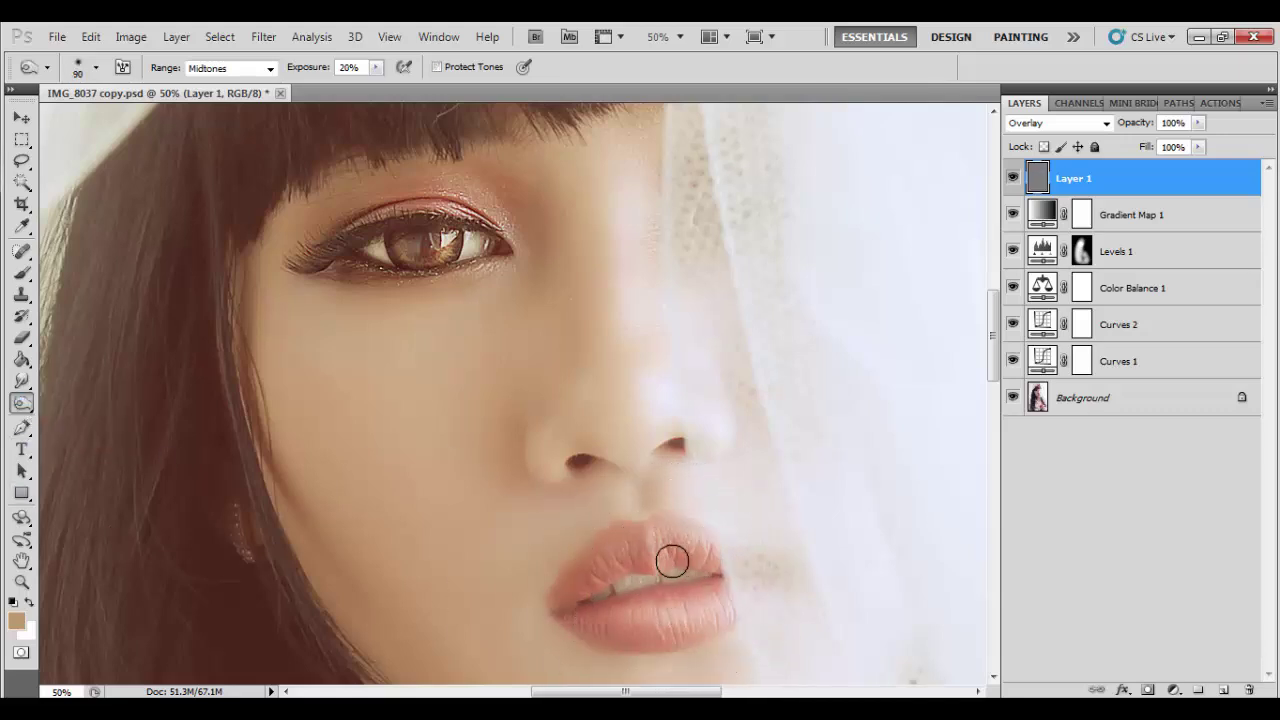
{"action": "mouse_move", "coordinate": [597, 579]}
{"action": "left_mouse_down"}
{"action": "mouse_move", "coordinate": [640, 629]}
{"action": "mouse_move", "coordinate": [721, 587]}
{"action": "left_mouse_up"}
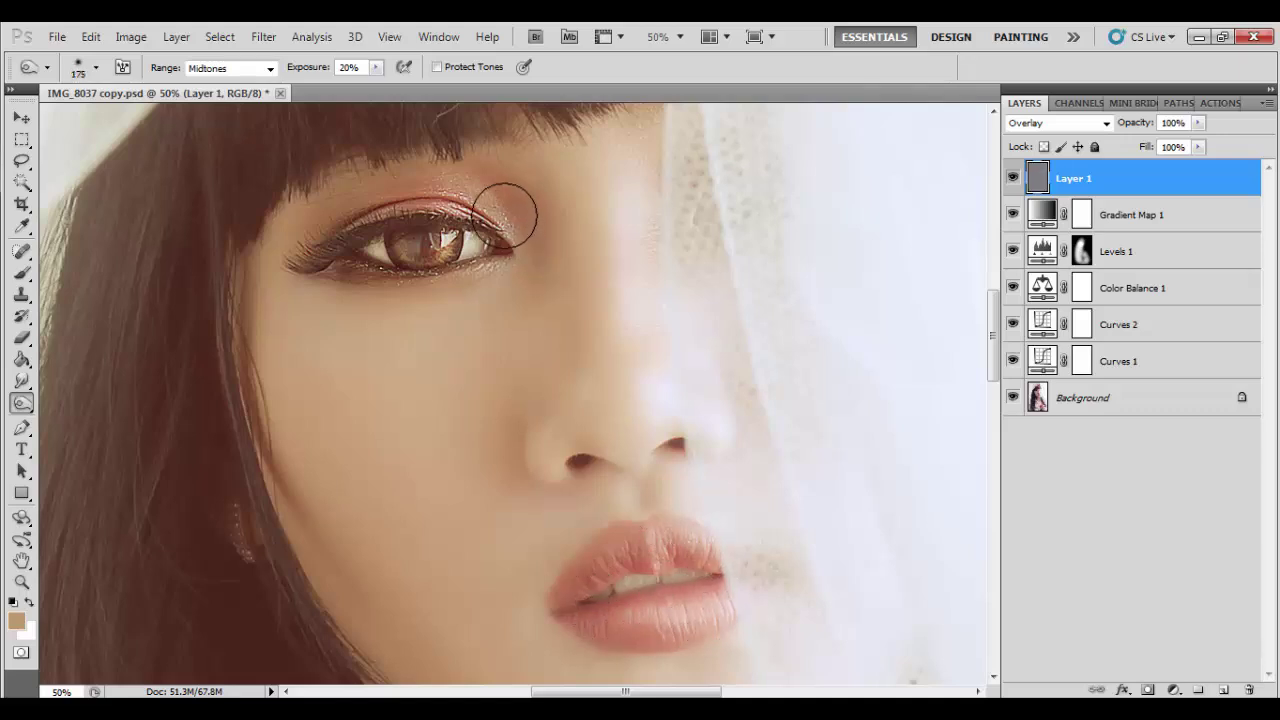
{"action": "key", "text": "bracketright"}
{"action": "key", "text": "bracketright"}
{"action": "key", "text": "bracketright"}
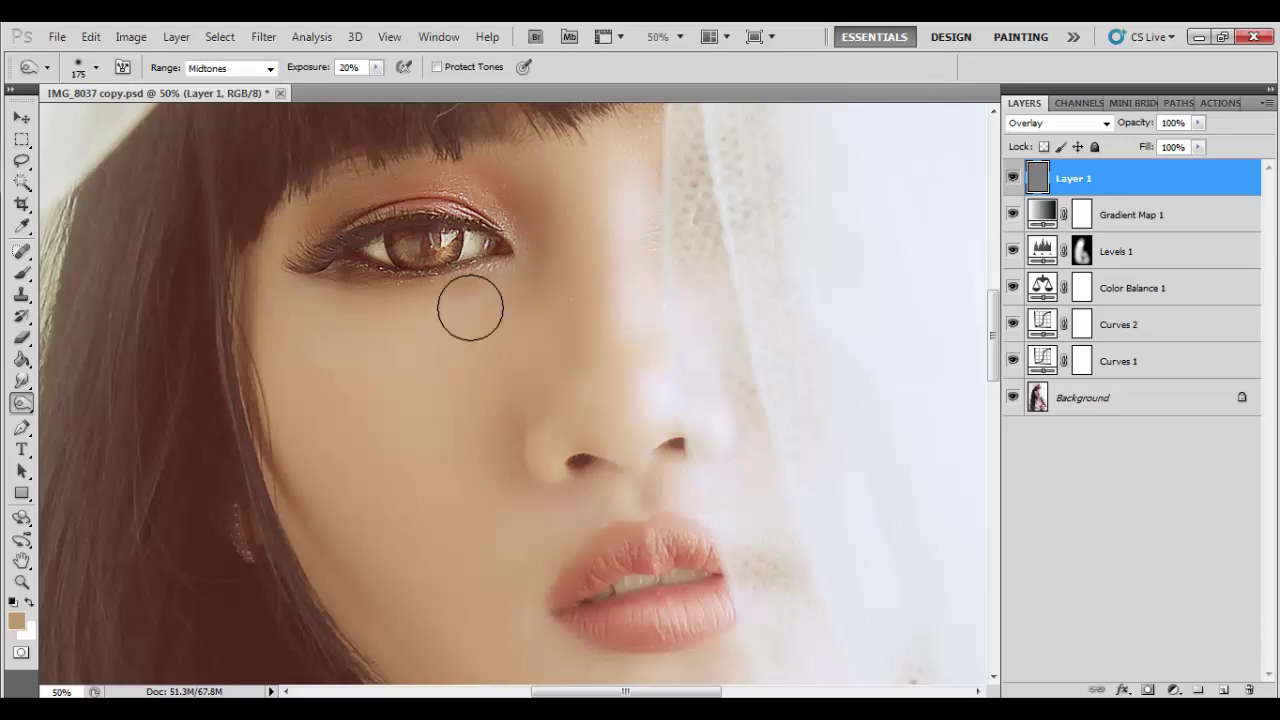
{"action": "mouse_move", "coordinate": [569, 271]}
{"action": "left_mouse_down"}
{"action": "mouse_move", "coordinate": [574, 391]}
{"action": "mouse_move", "coordinate": [572, 355]}
{"action": "left_mouse_up"}
{"action": "key", "text": "bracketleft"}
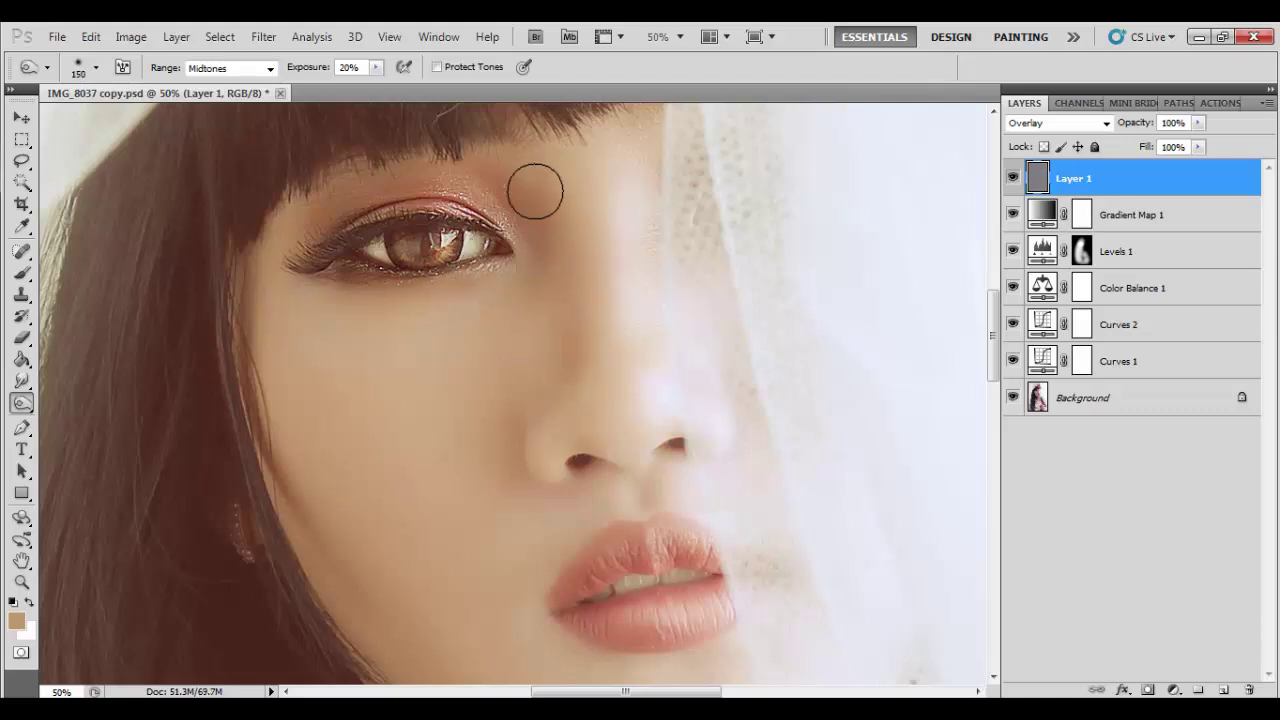
{"action": "left_click_drag", "start_coordinate": [534, 191], "coordinate": [571, 351]}
{"action": "key", "text": "ctrl+minus"}
{"action": "key", "text": "ctrl+minus"}
{"action": "key", "text": "ctrl+minus"}
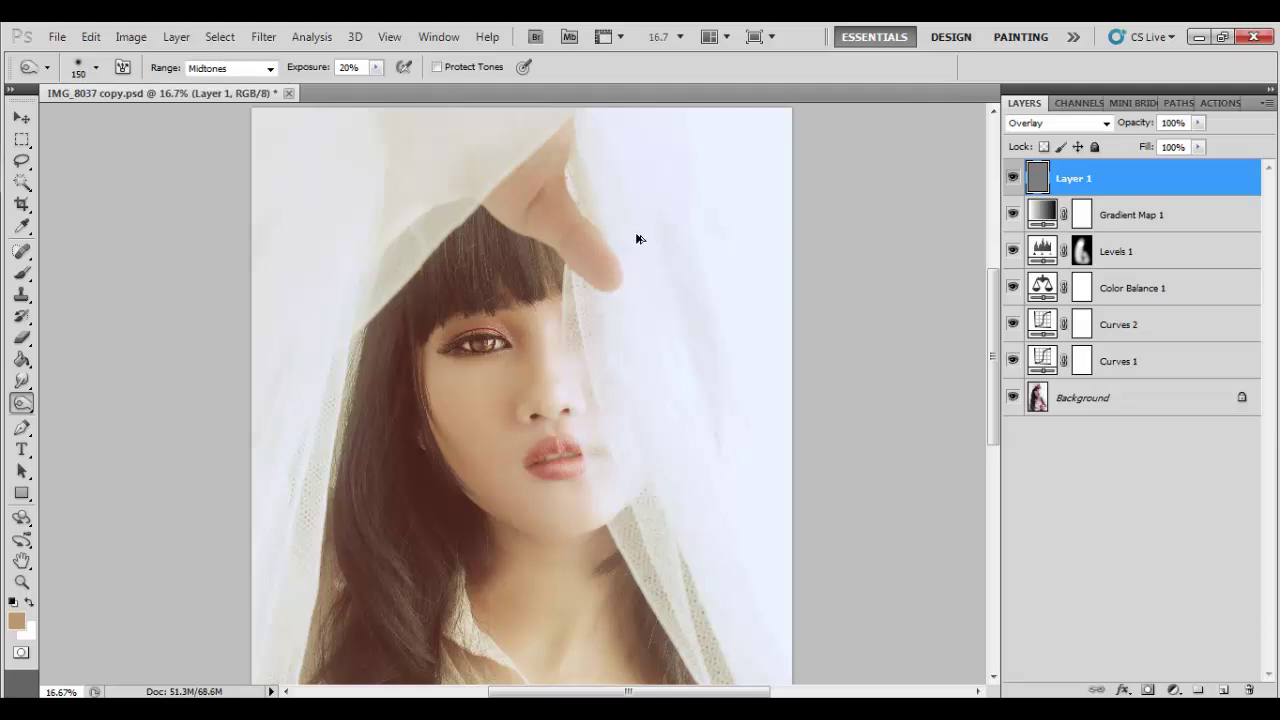
Move the gray overlay layer and all adjustment layers through Curves 1 into a new Group 1.
{"action": "key", "text": "ctrl+minus"}
{"action": "key", "text": "ctrl+minus"}
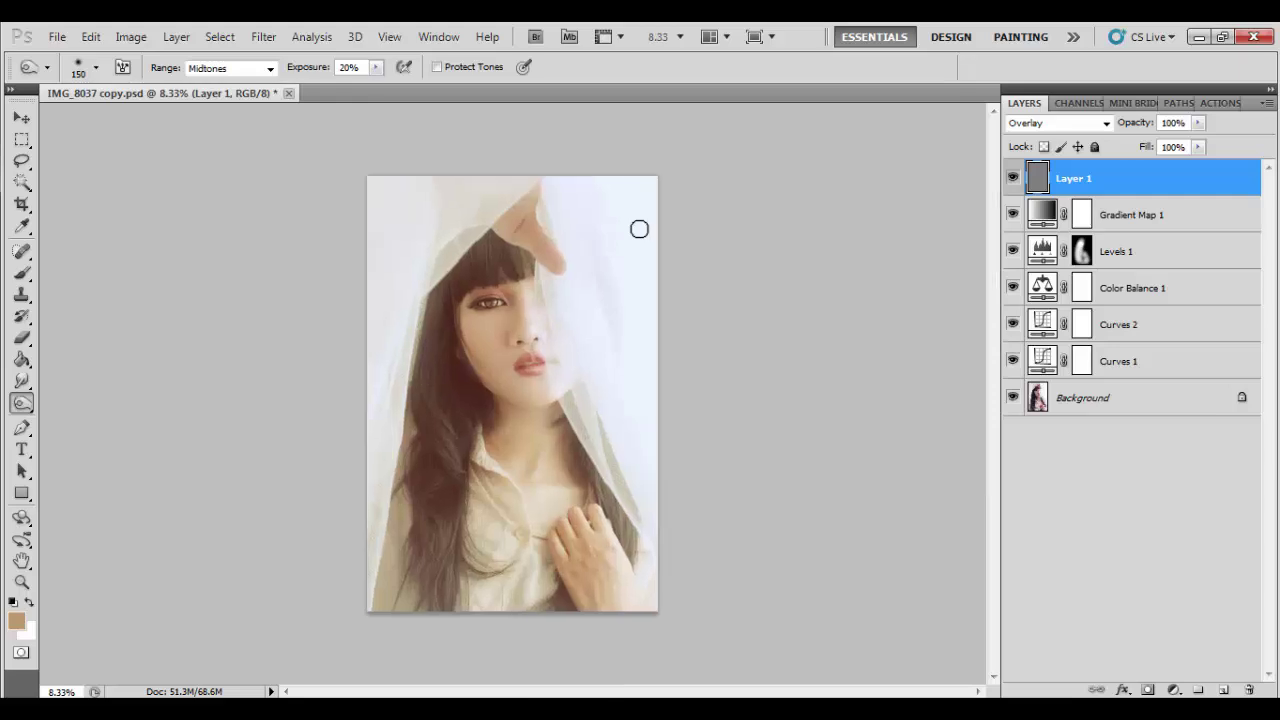
{"action": "key", "text": "ctrl+plus"}
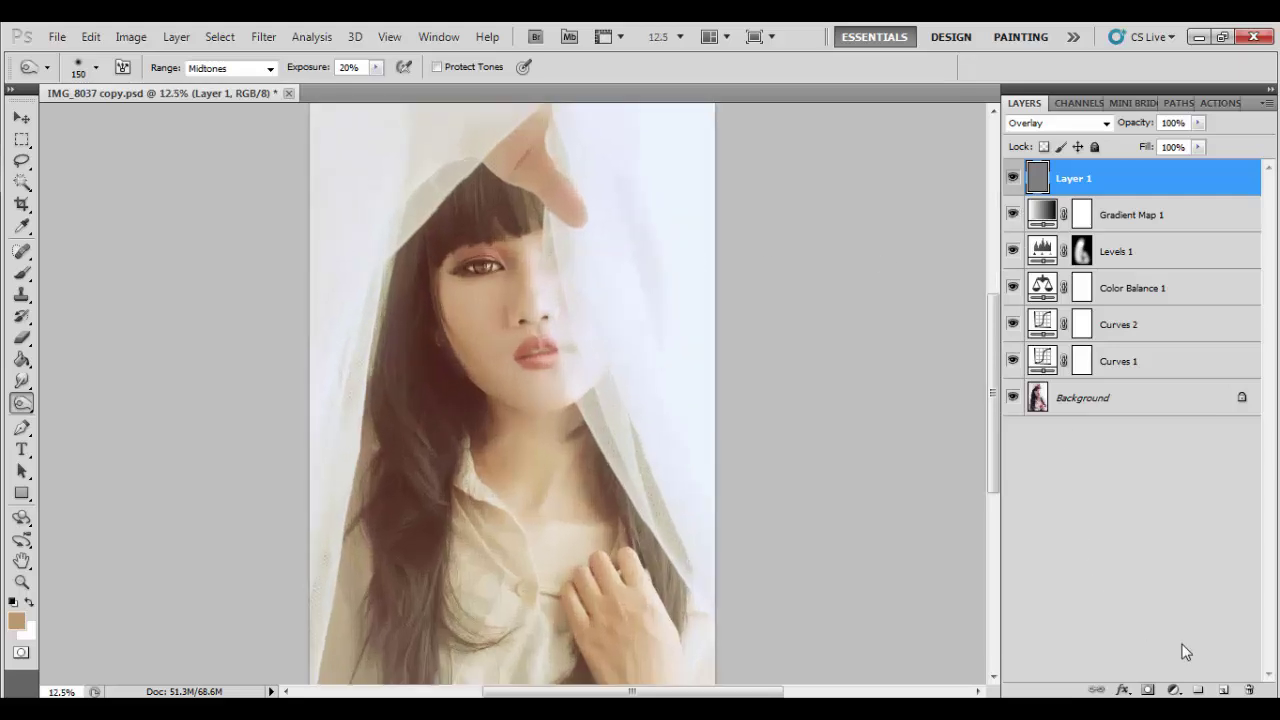
{"action": "left_click", "coordinate": [1198, 690]}
{"action": "left_click", "coordinate": [1128, 212]}
{"action": "left_click", "coordinate": [1141, 380], "text": "shift"}
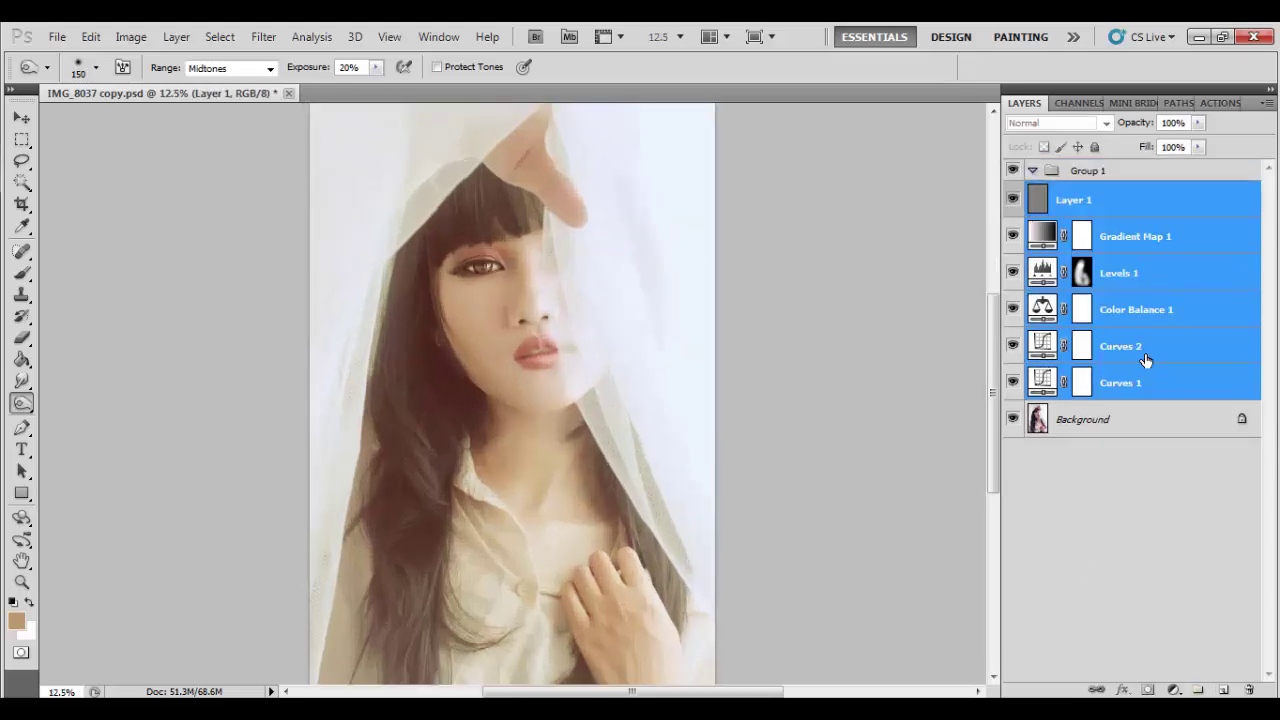
{"action": "left_click_drag", "start_coordinate": [1146, 203], "coordinate": [1140, 175]}
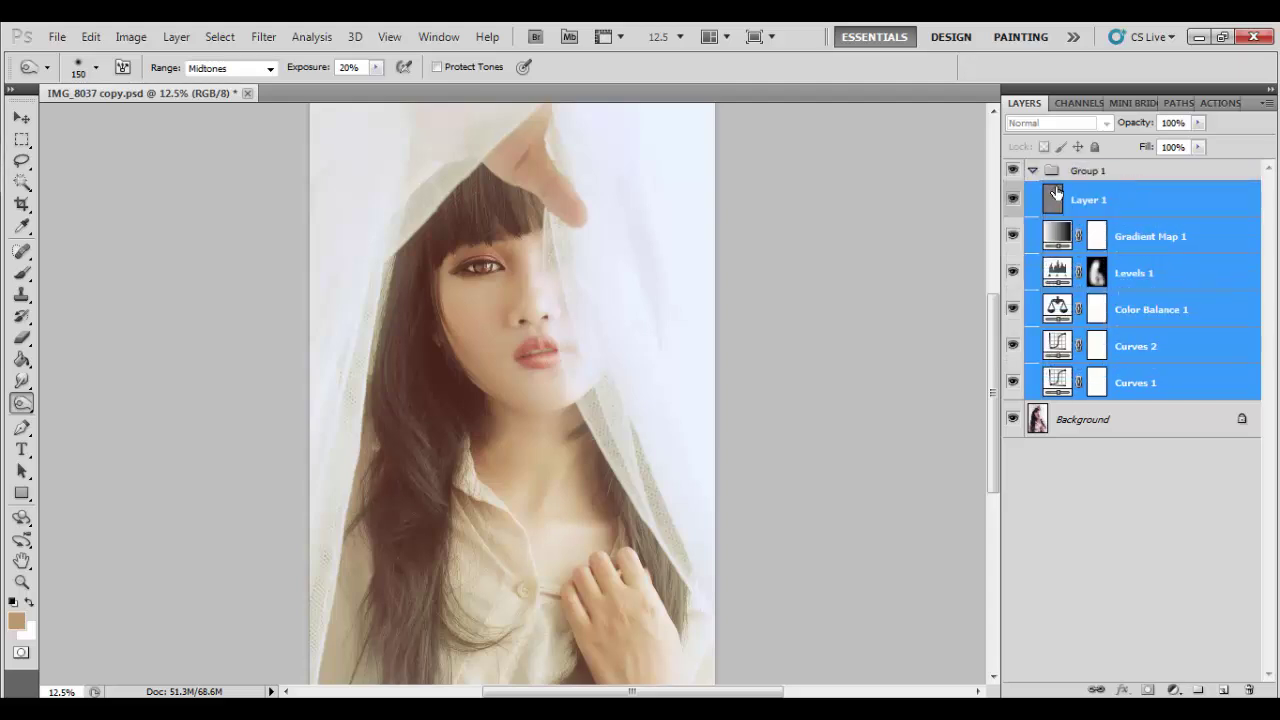
Rename the gray overlay layer to 'dodge n burn layer'.
{"action": "double_click", "coordinate": [1086, 202]}
{"action": "type", "text": "dodge n"}
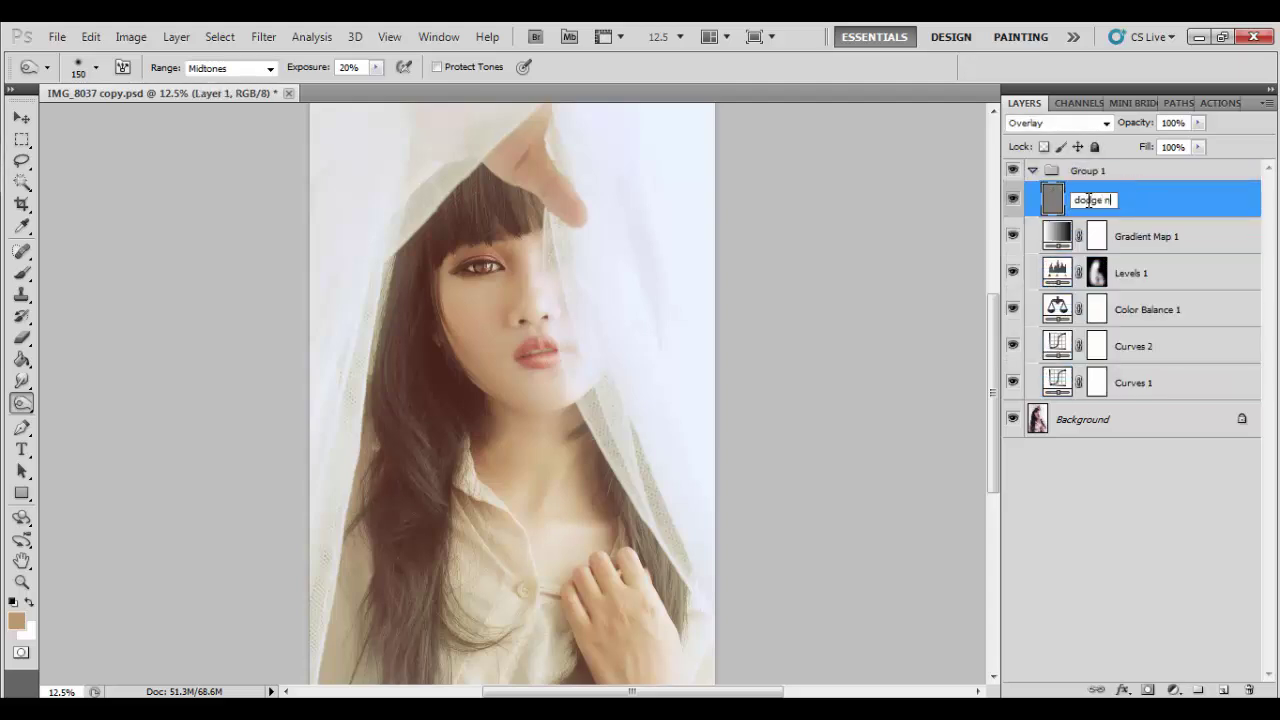
{"action": "type", "text": "burn layer"}
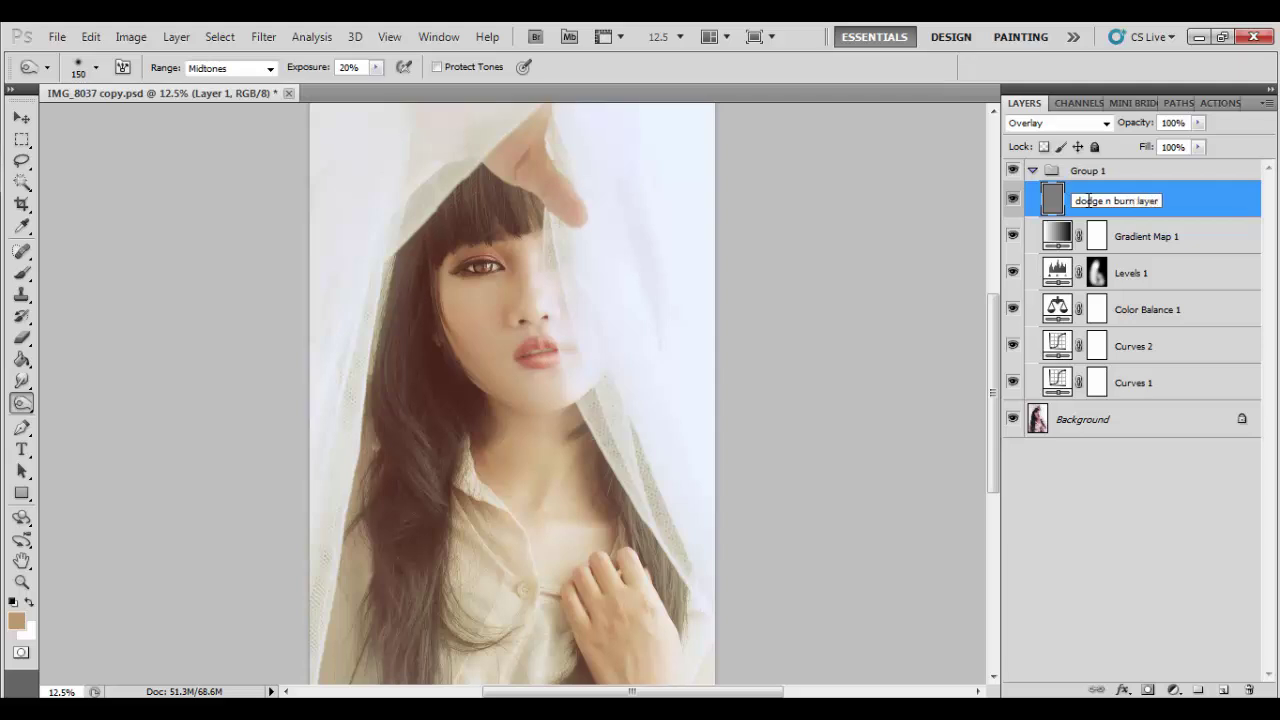
{"action": "left_click", "coordinate": [1033, 172]}
{"action": "left_click", "coordinate": [1013, 172]}
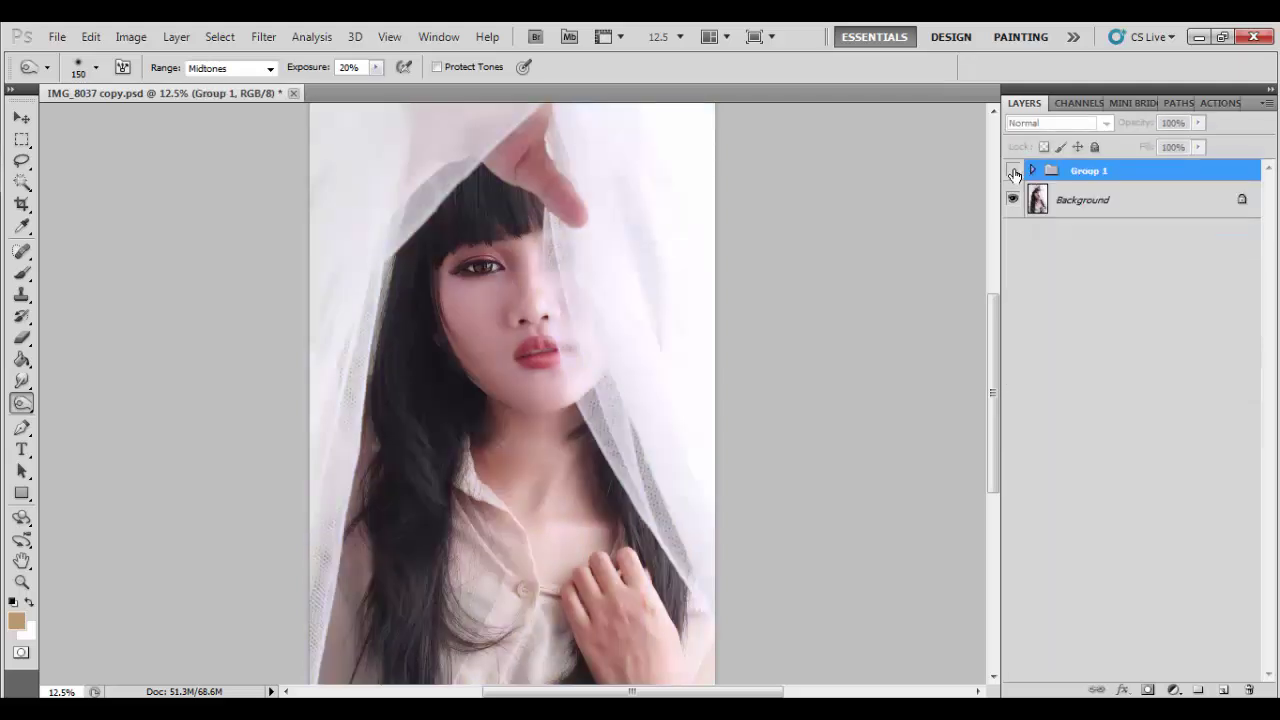
{"action": "left_click", "coordinate": [1013, 172]}
{"action": "left_click", "coordinate": [1013, 172]}
{"action": "left_click", "coordinate": [1013, 172]}
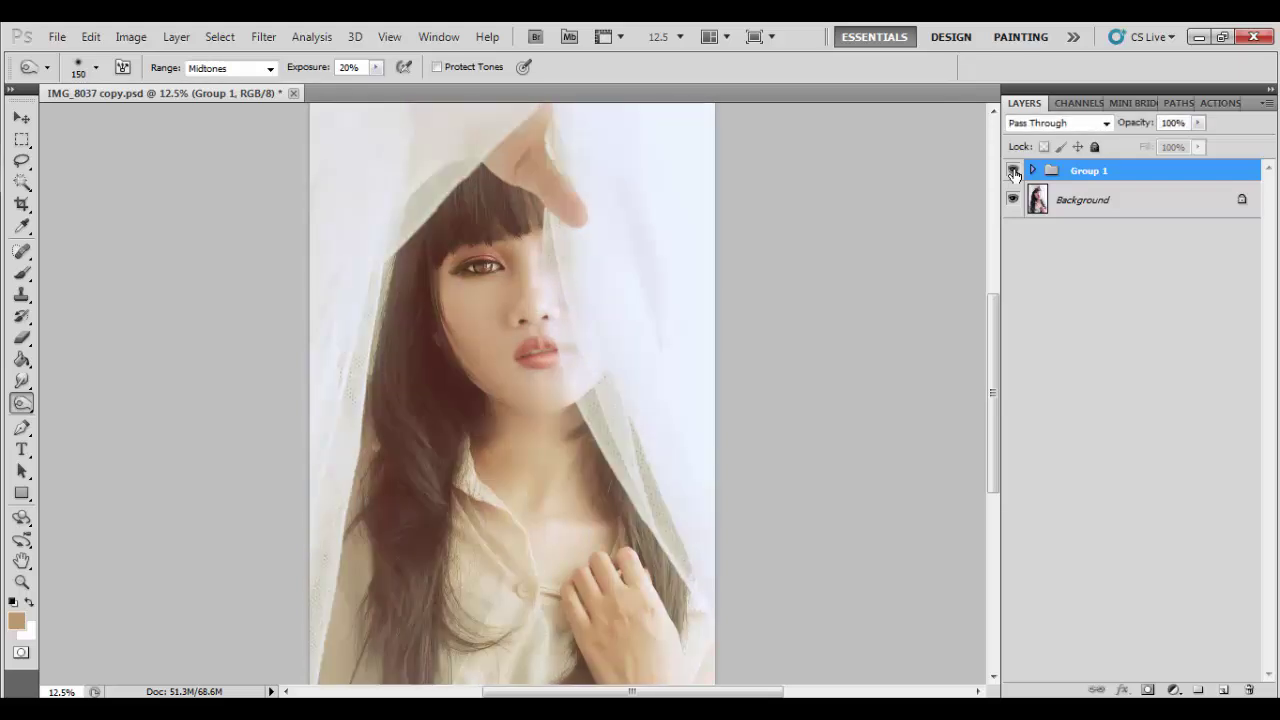
{"action": "left_click", "coordinate": [21, 117]}
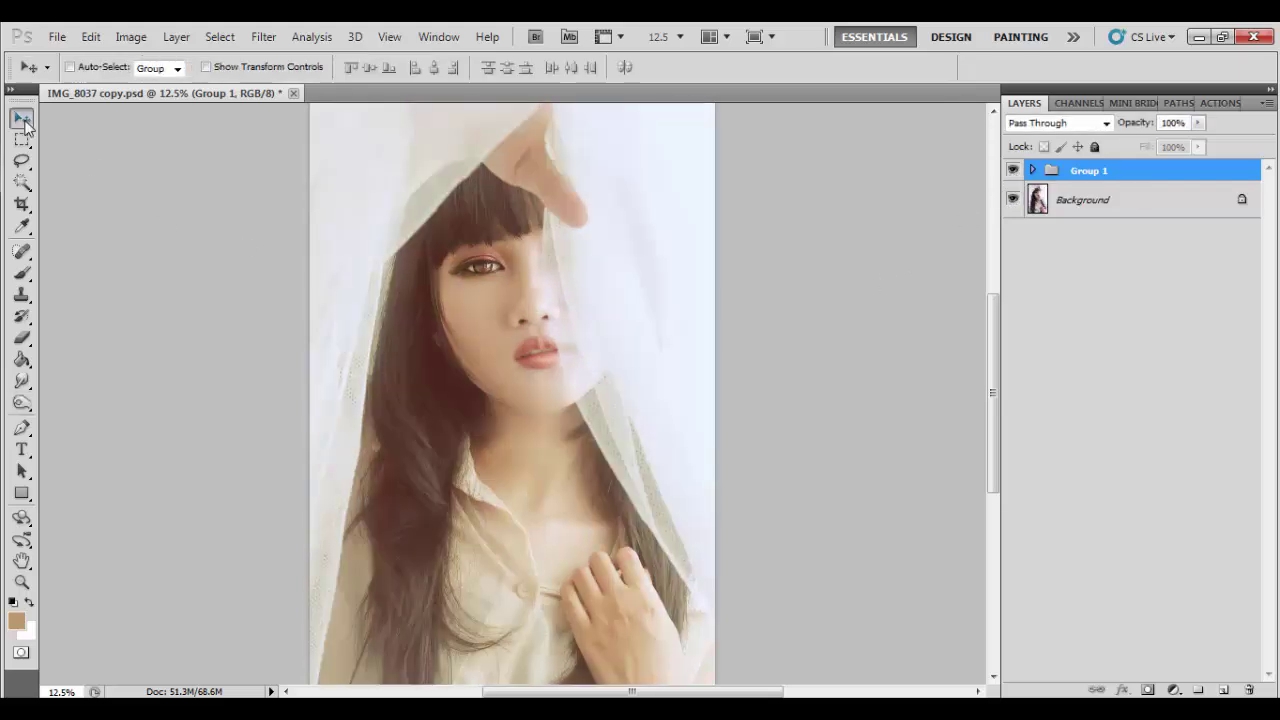
{"action": "key", "text": "ctrl+0"}
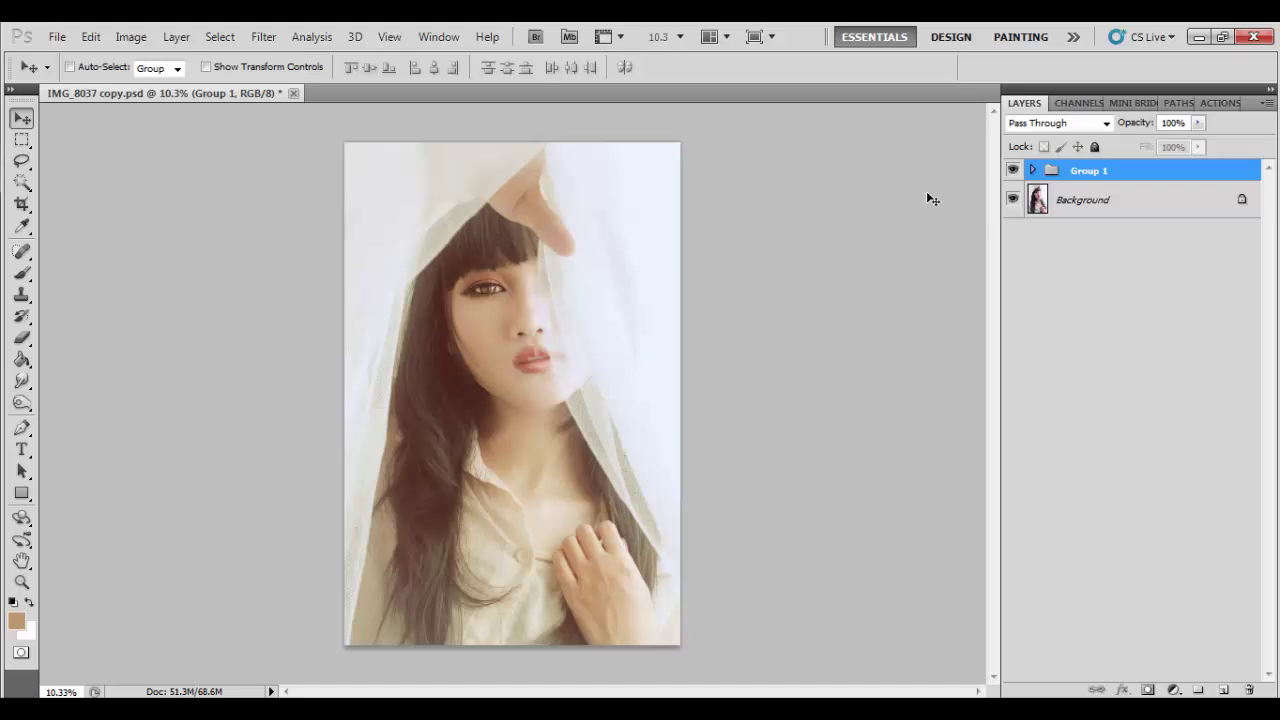
{"action": "left_click", "coordinate": [1011, 172]}
{"action": "left_click", "coordinate": [1012, 172]}
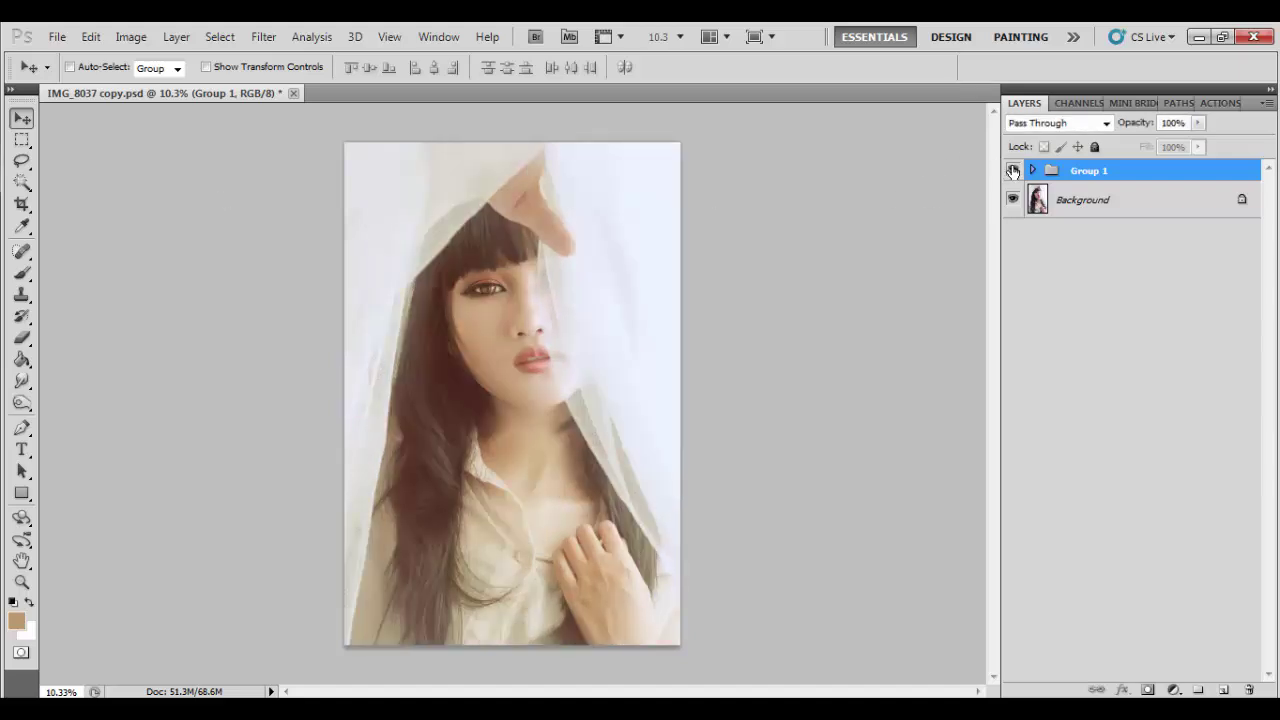